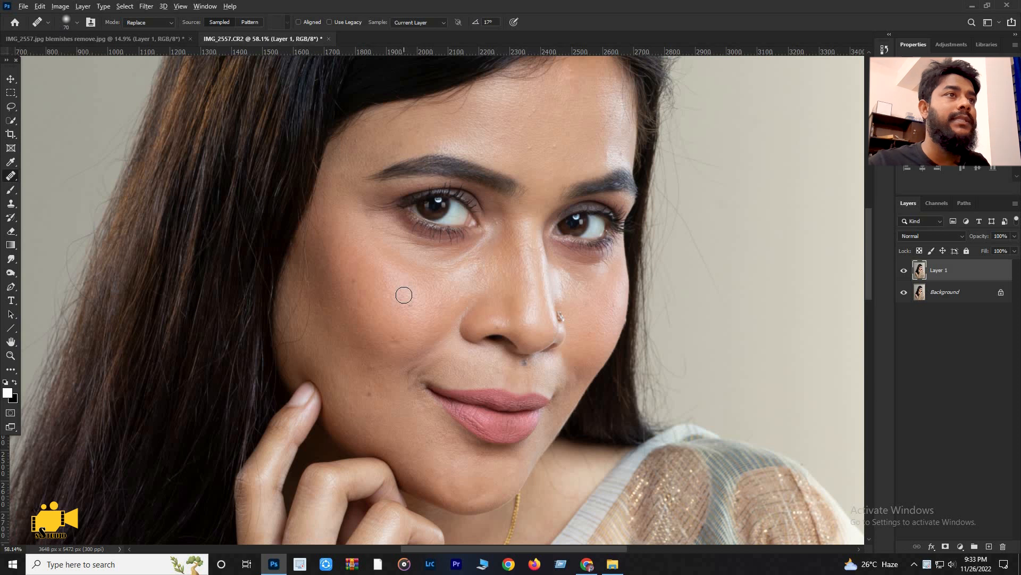
# Step: Remove the small moles from the cheek on Layer 1 with the Healing Brush, sampling clean skin nearby
pyautogui.keyDown('alt'); pyautogui.click(342, 279); pyautogui.keyUp('alt')
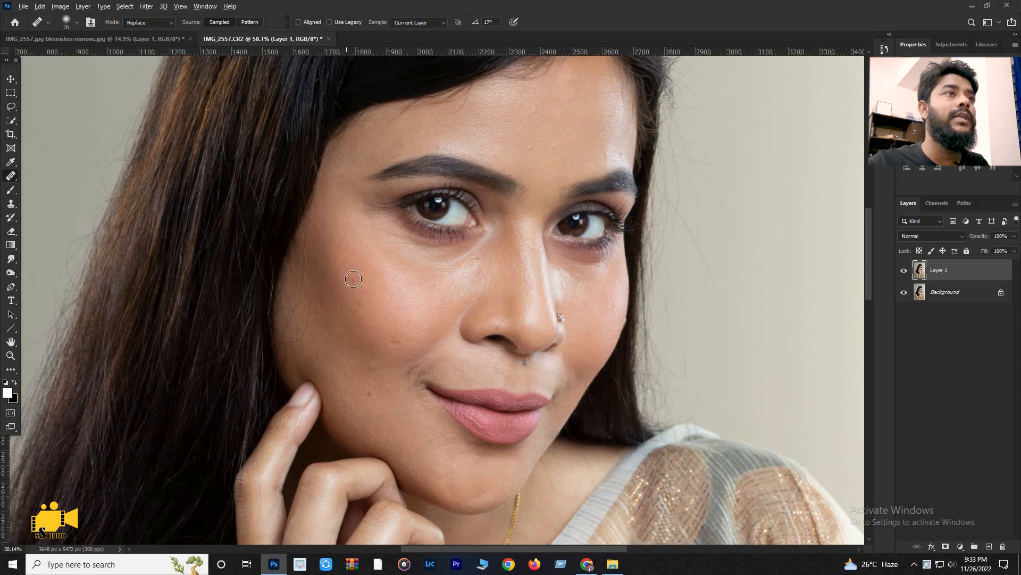
pyautogui.click(349, 294)
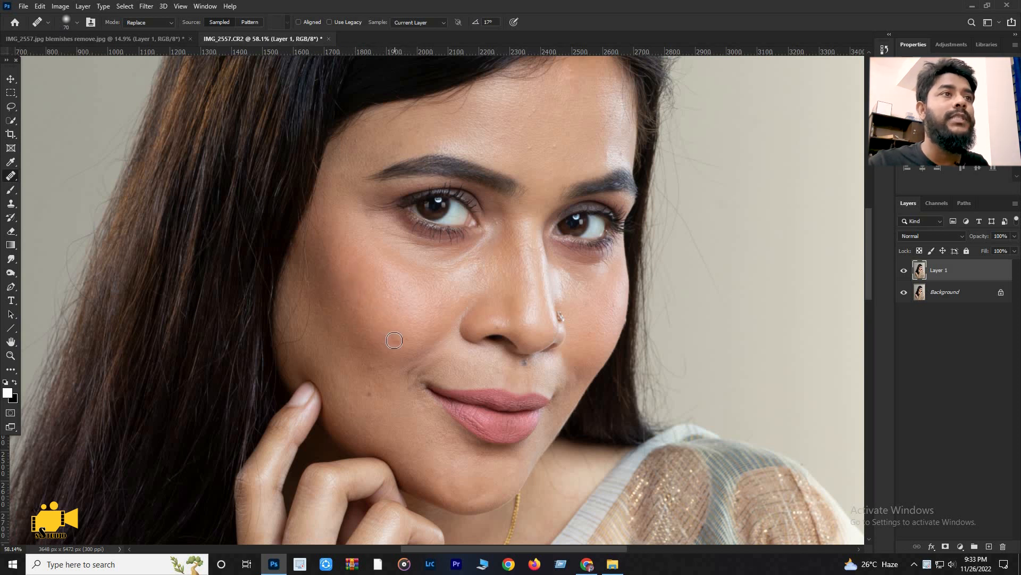
pyautogui.keyDown('alt'); pyautogui.click(363, 373); pyautogui.keyUp('alt')
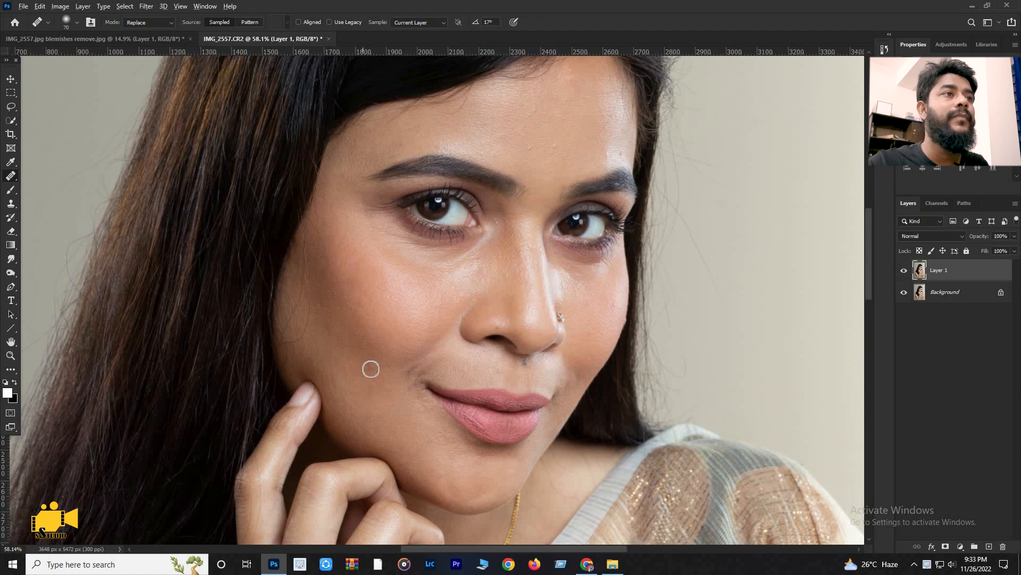
pyautogui.click(380, 289)
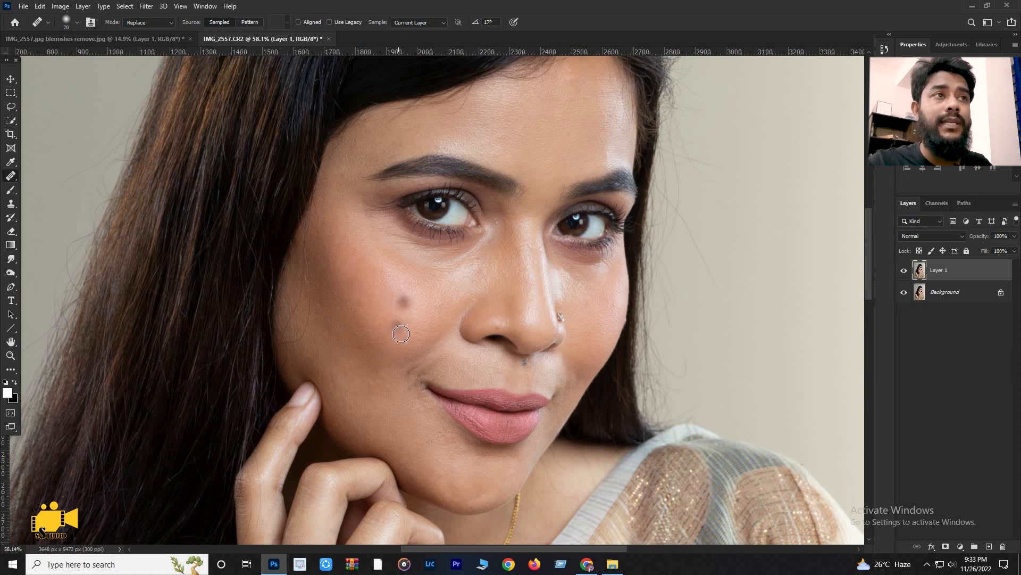
pyautogui.click(405, 301)
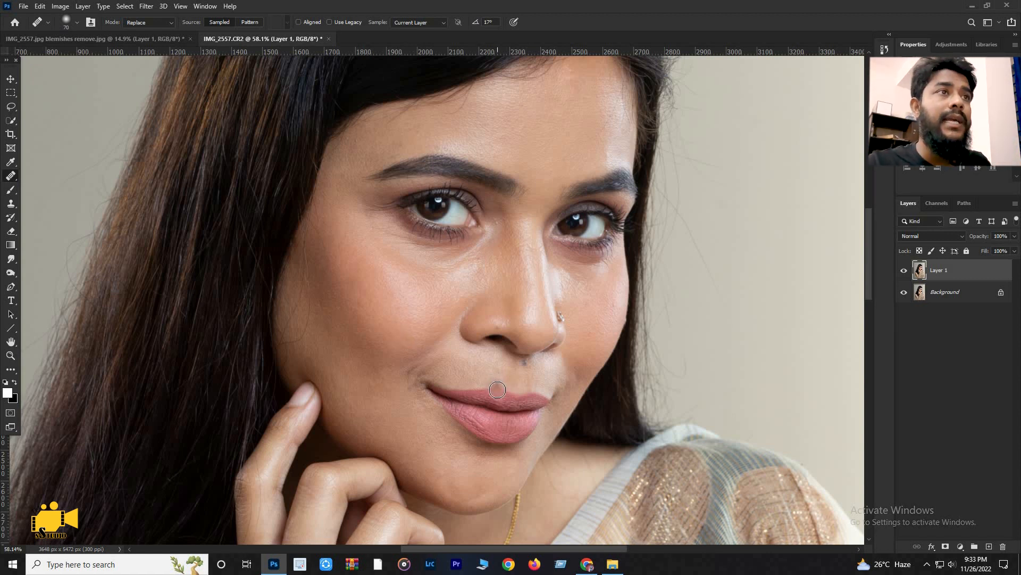
# Step: Heal the dark spot between the nose and upper lip, sampling clean skin just below it
pyautogui.scroll(3, 482, 368)
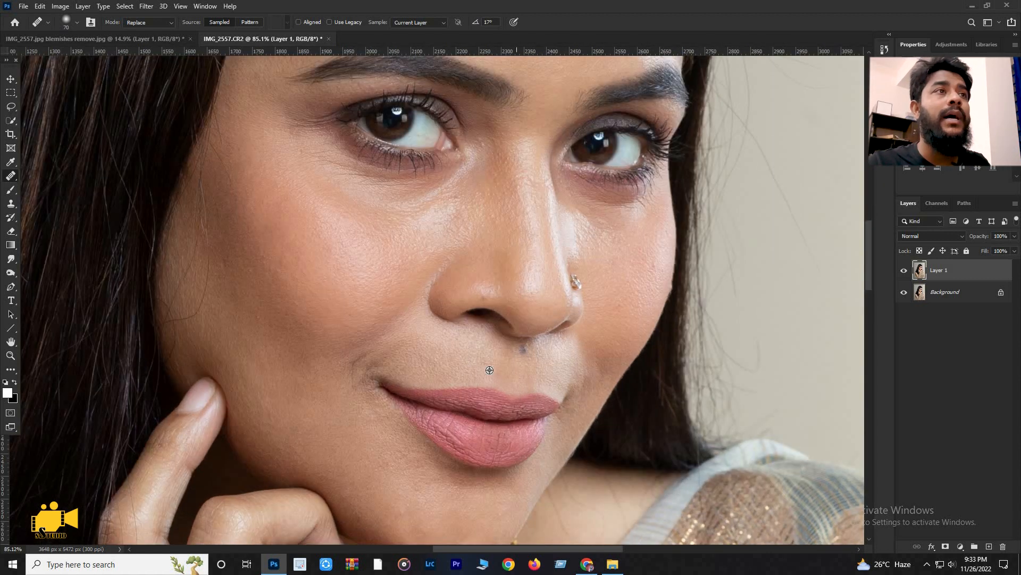
pyautogui.scroll(-2, 479, 356)
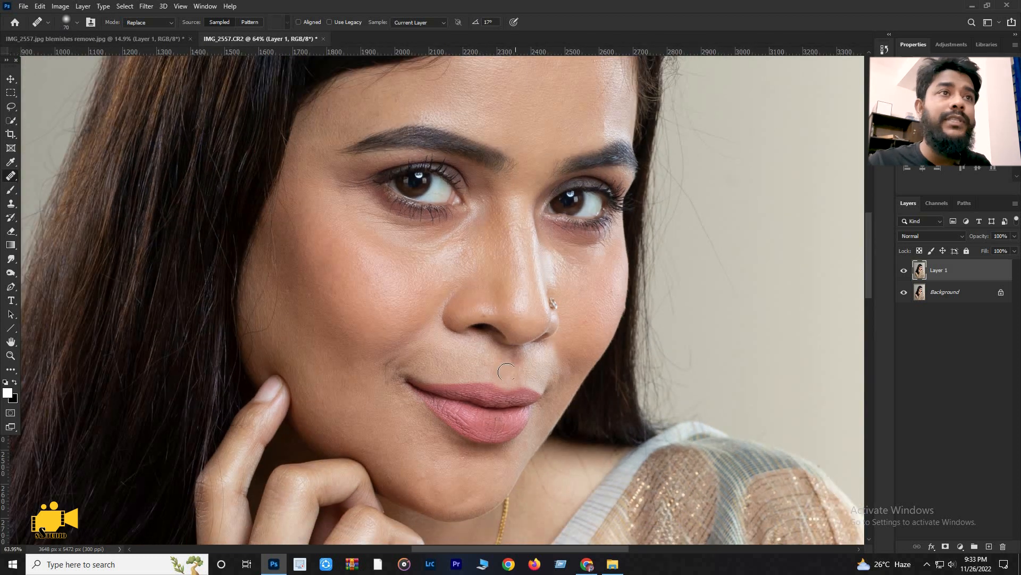
pyautogui.scroll(3, 510, 374)
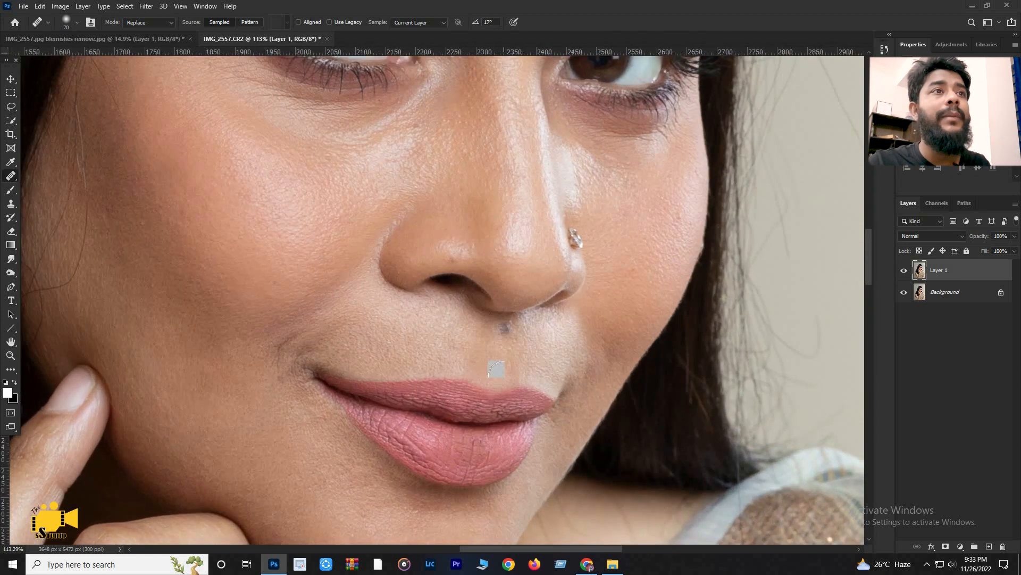
pyautogui.moveTo(497, 349); pyautogui.dragTo(496, 326)
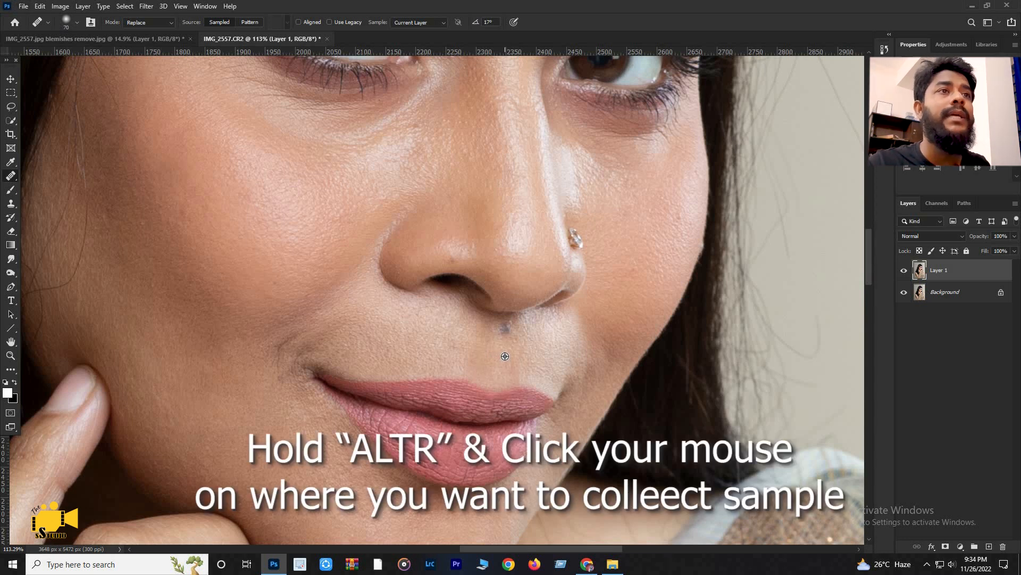
pyautogui.keyDown('alt'); pyautogui.click(505, 356); pyautogui.keyUp('alt')
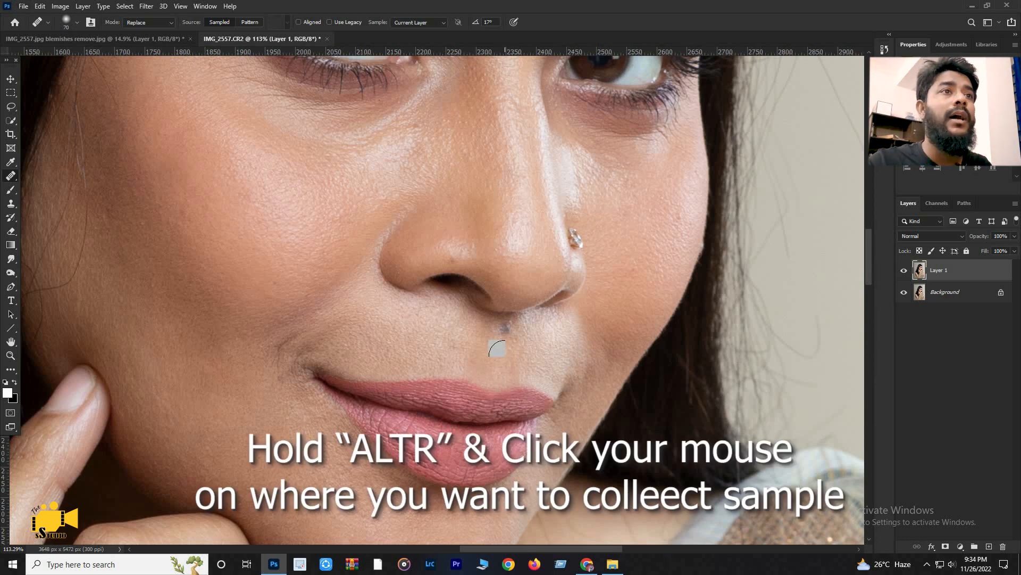
pyautogui.moveTo(497, 326); pyautogui.dragTo(497, 323)
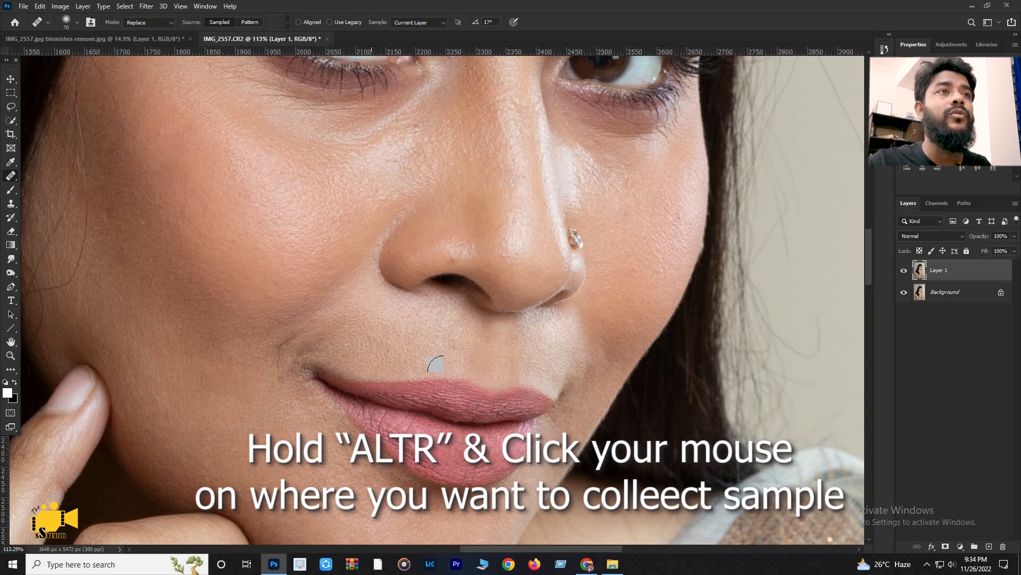
# Step: Inspect the retouched face up close and compare it with the original by toggling Layer 1's visibility
pyautogui.scroll(-5, 533, 345)
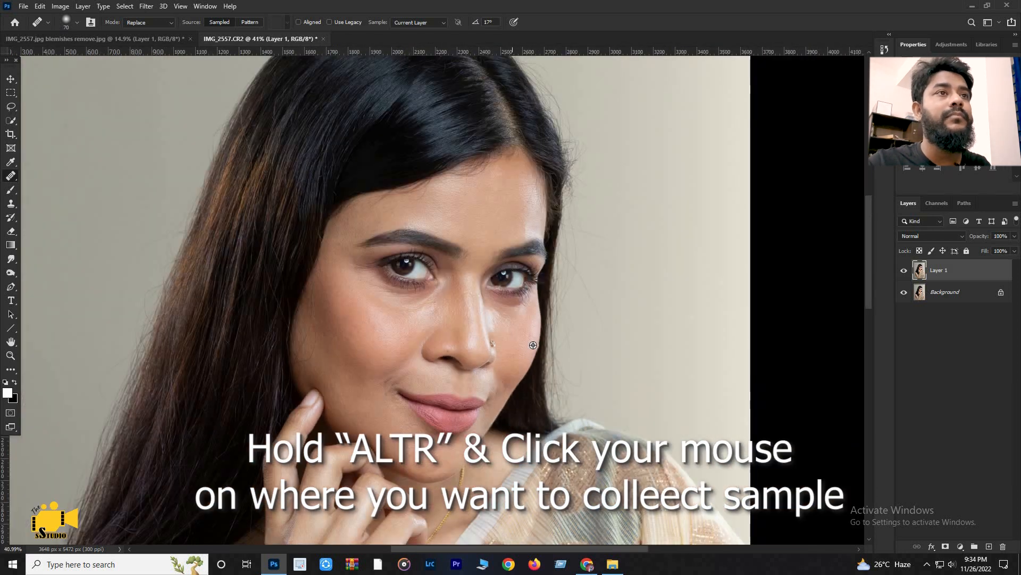
pyautogui.scroll(6, 533, 345)
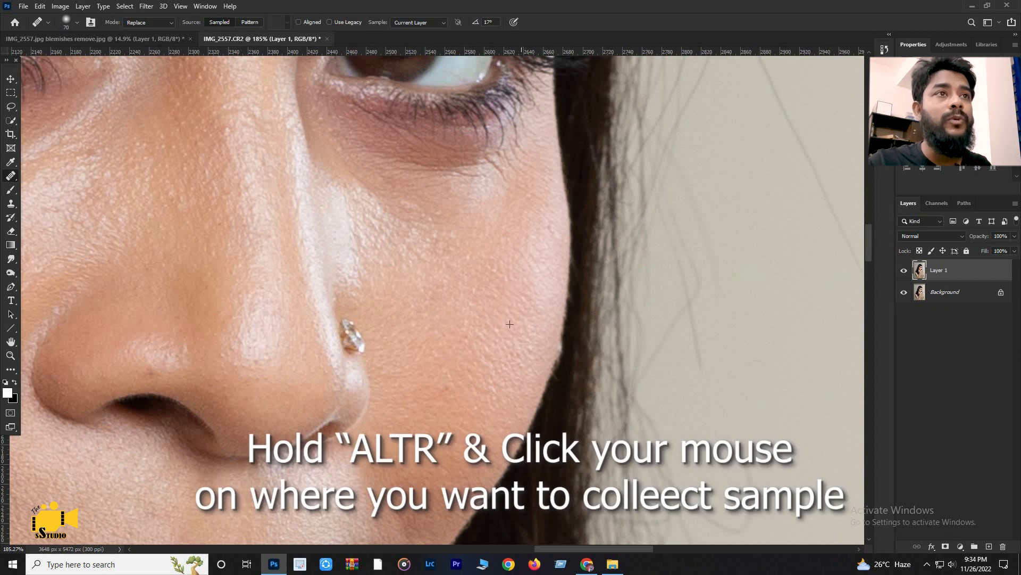
pyautogui.scroll(-6, 302, 388)
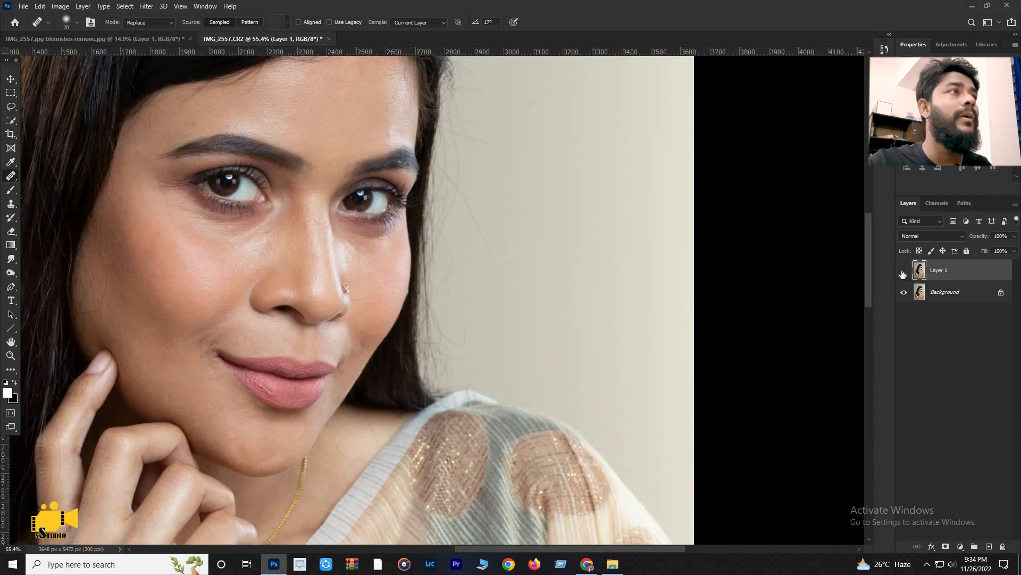
pyautogui.click(903, 273)
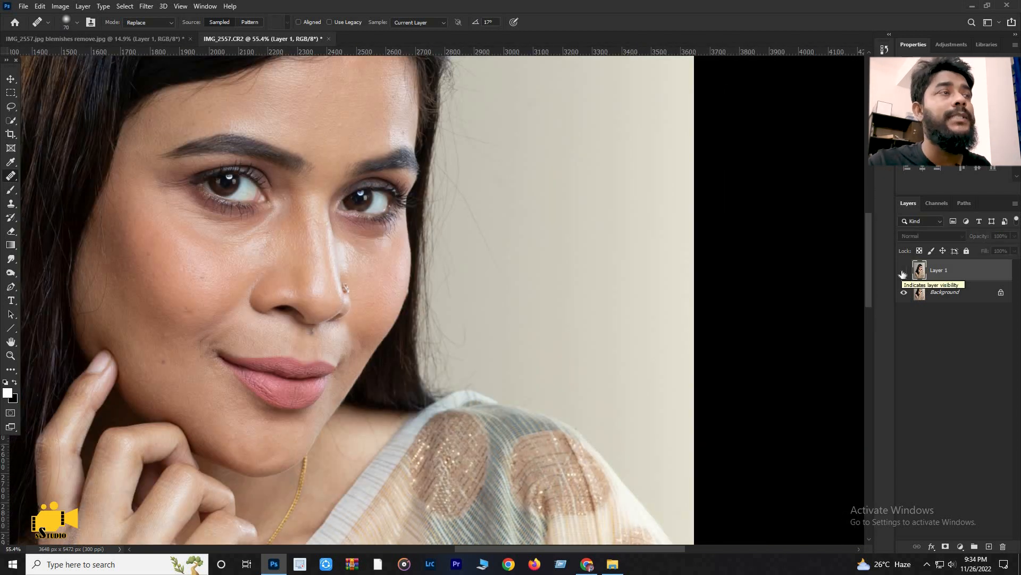
pyautogui.click(903, 273)
pyautogui.scroll(-2, 250, 357)
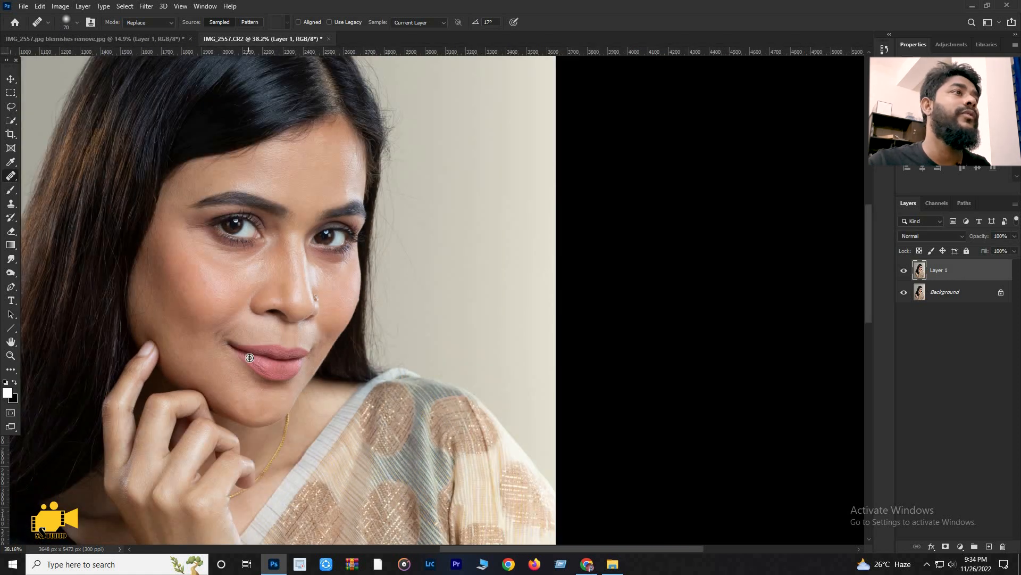
pyautogui.scroll(-3, 250, 358)
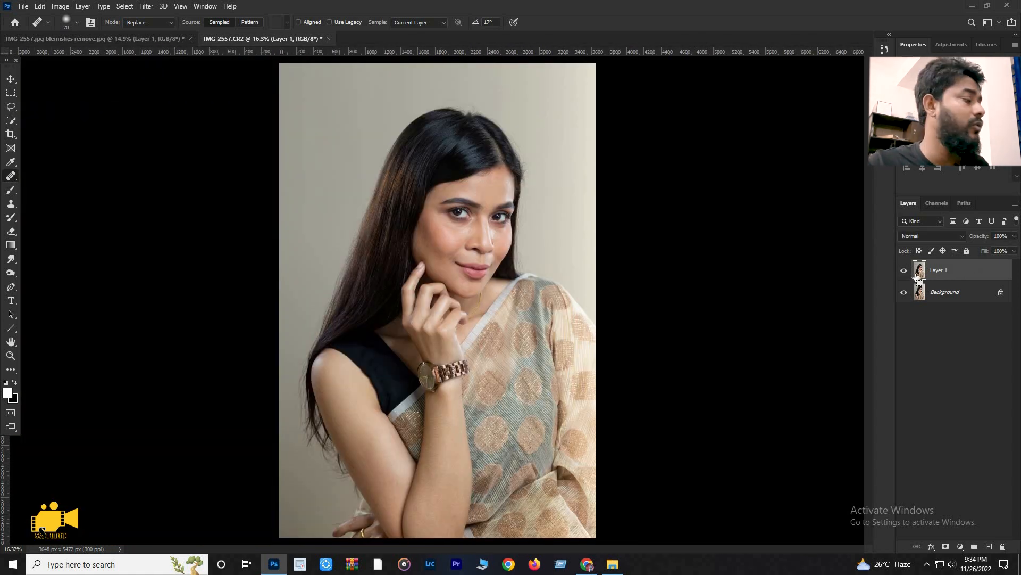
# Step: Merge all visible layers into the Background and duplicate it as a new layer
pyautogui.hotkey('ctrl', 'shift', 'e')
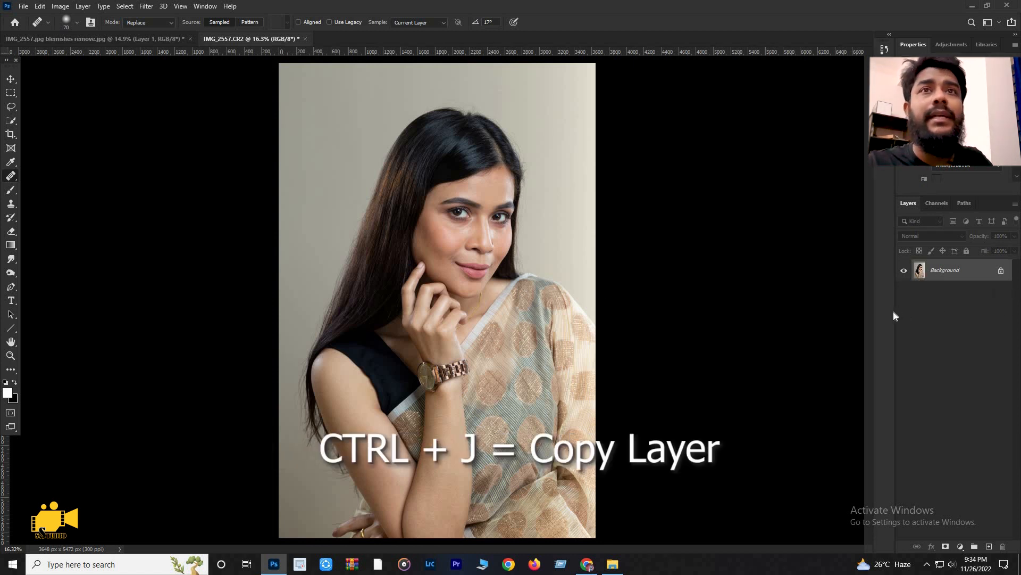
pyautogui.hotkey('ctrl', 'j')
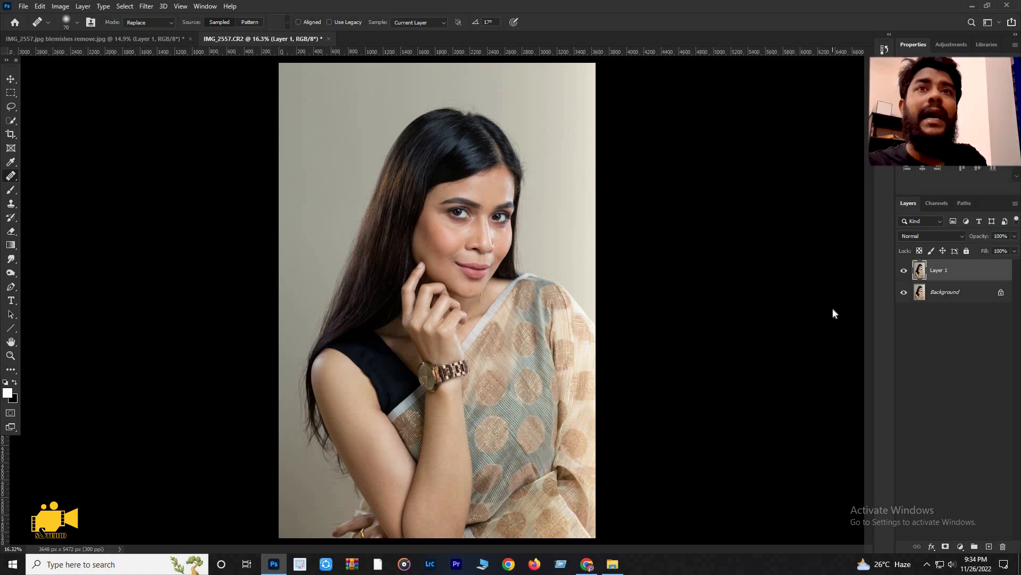
# Step: Invert the colors of the duplicated layer and set its blend mode to Vivid Light
pyautogui.hotkey('ctrl', 'i')
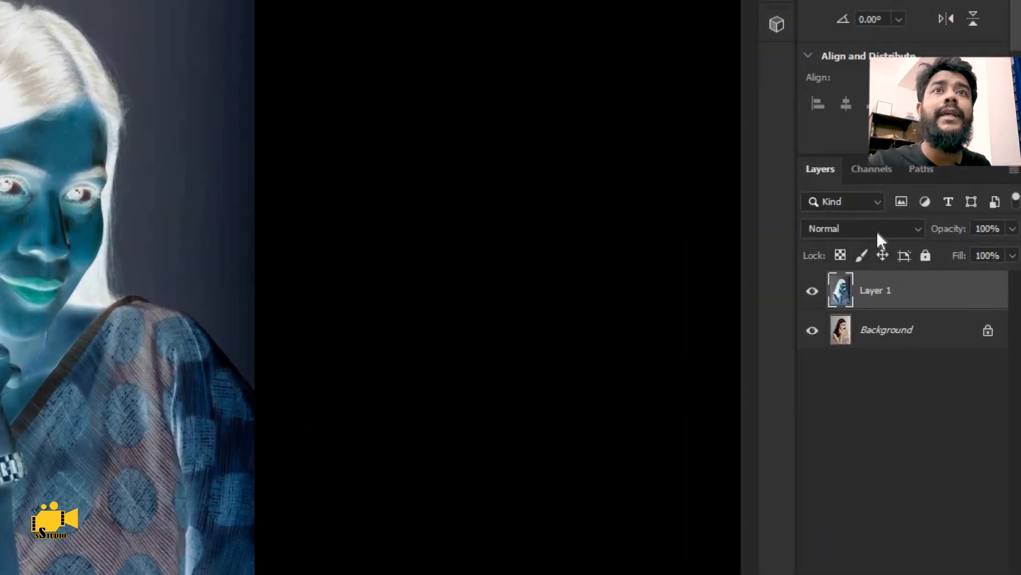
pyautogui.click(939, 237)
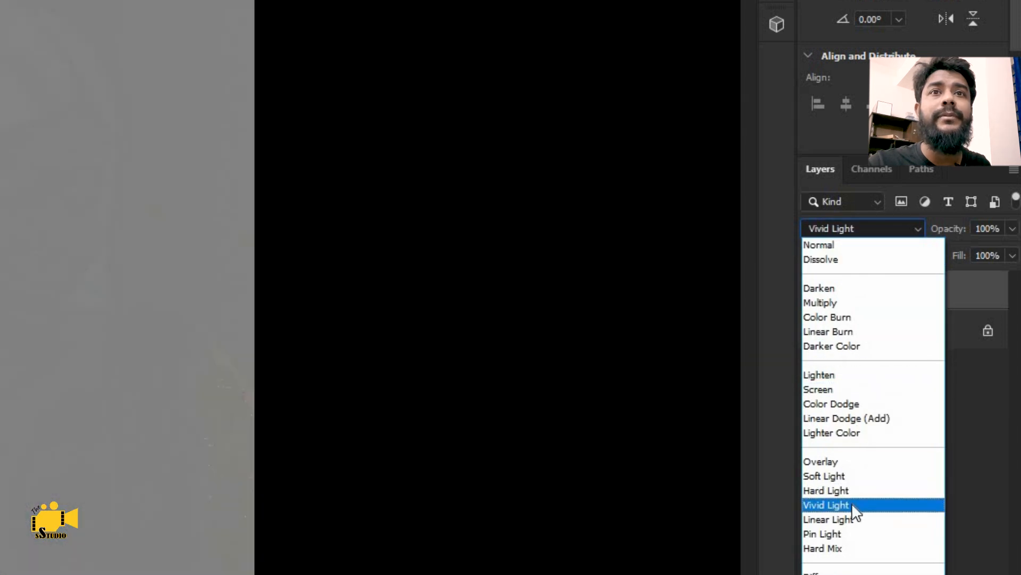
pyautogui.click(854, 506)
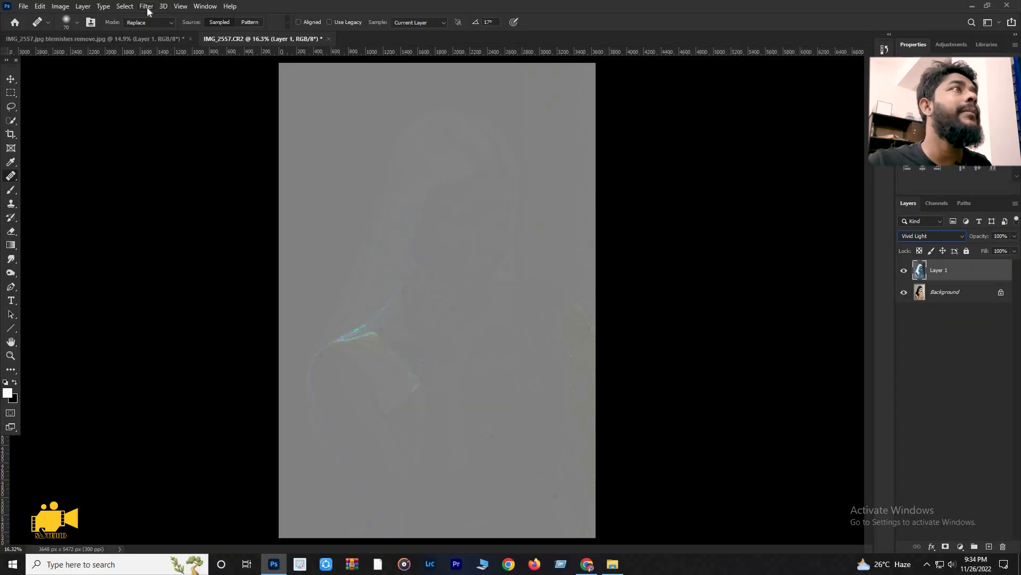
# Step: Open the High Pass filter for the inverted layer and set its radius to 18.0 pixels
pyautogui.click(151, 13)
pyautogui.moveTo(348, 401)
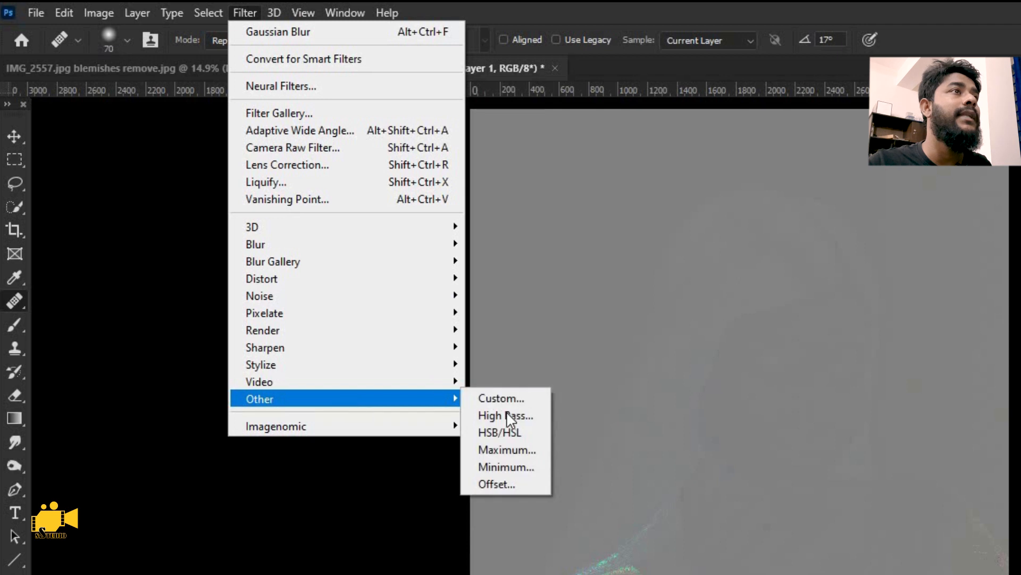
pyautogui.click(506, 415)
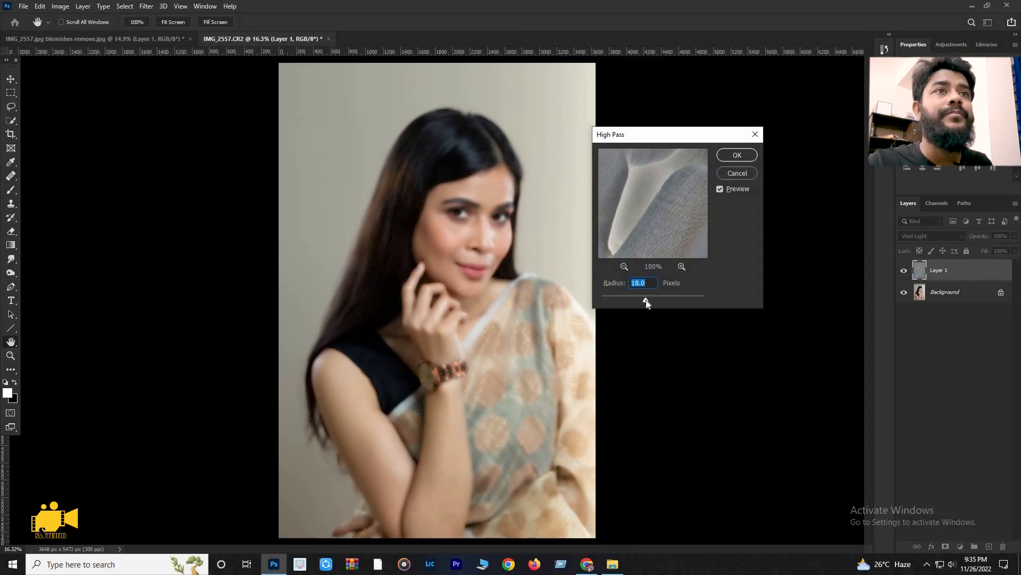
pyautogui.moveTo(651, 300); pyautogui.dragTo(648, 298)
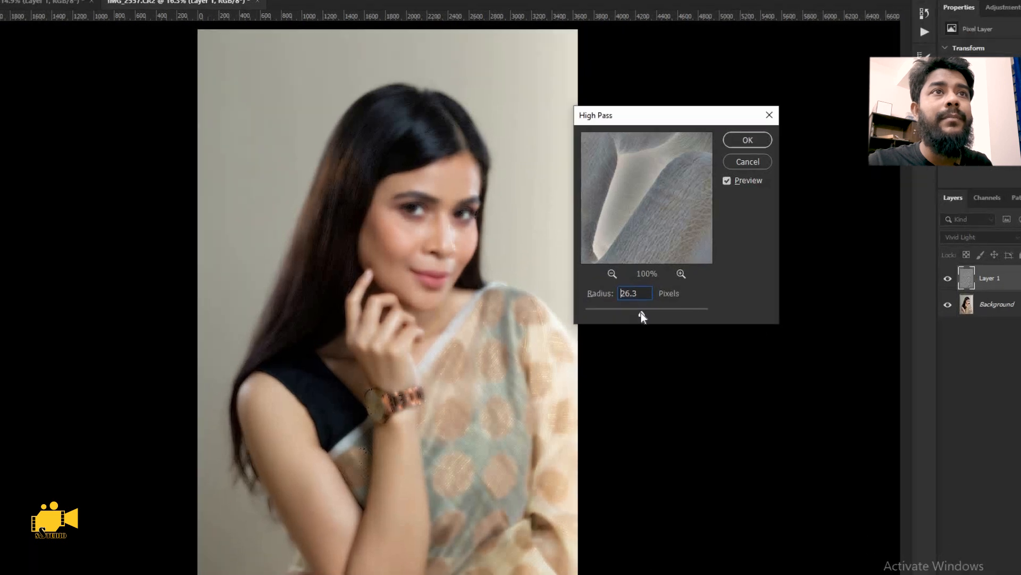
pyautogui.moveTo(623, 346); pyautogui.dragTo(620, 346)
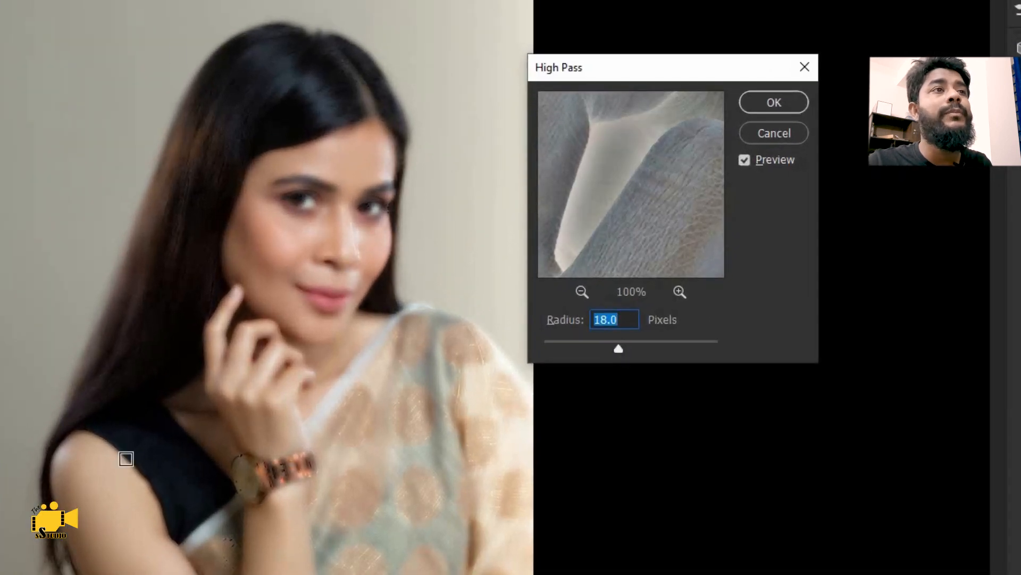
# Step: Try High Pass radii of 0.3, 196.4, 9.4 and 19.4 pixels to compare the preview
pyautogui.moveTo(556, 351); pyautogui.dragTo(545, 350)
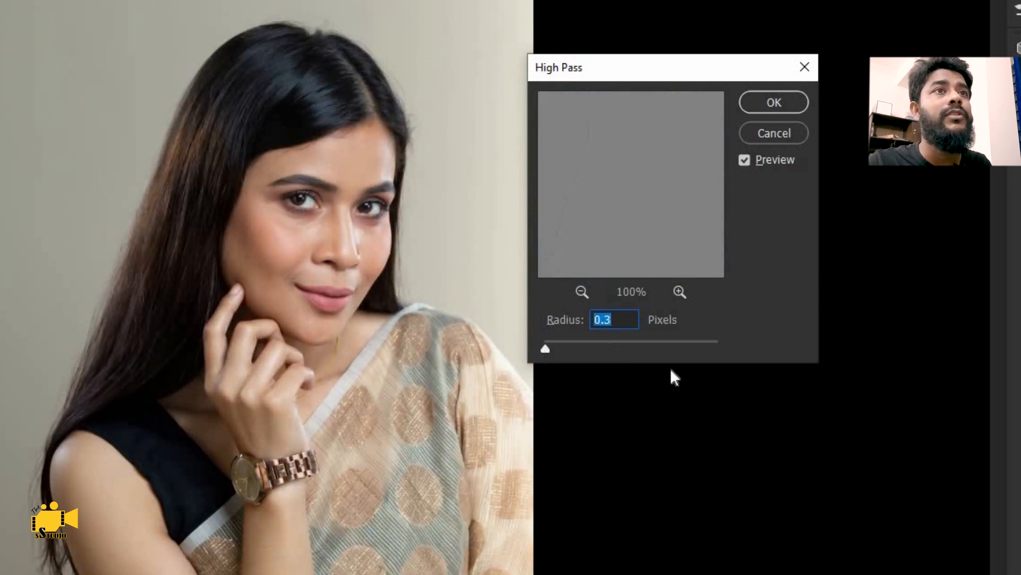
pyautogui.moveTo(677, 341); pyautogui.dragTo(683, 341)
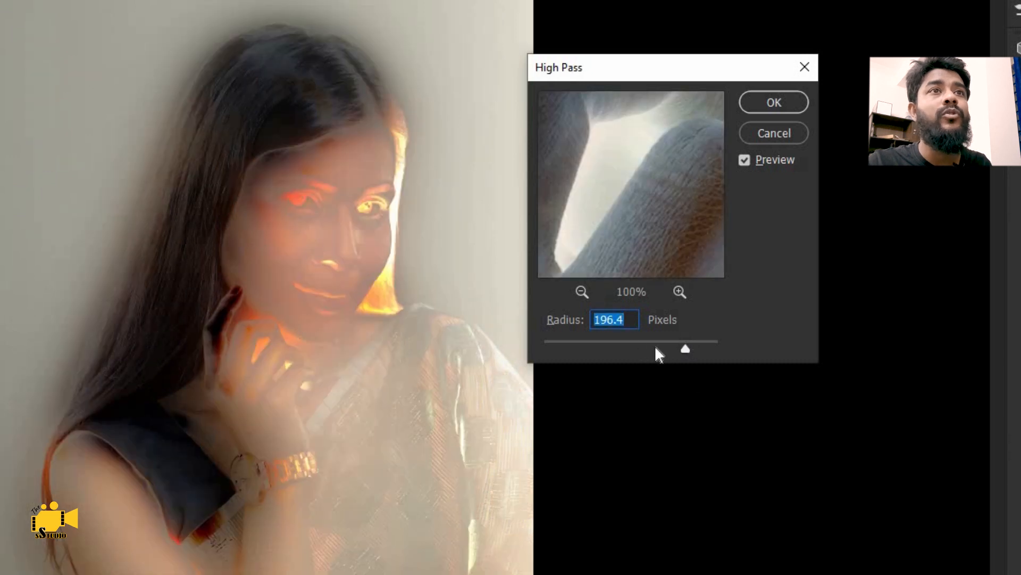
pyautogui.moveTo(656, 347); pyautogui.dragTo(607, 345)
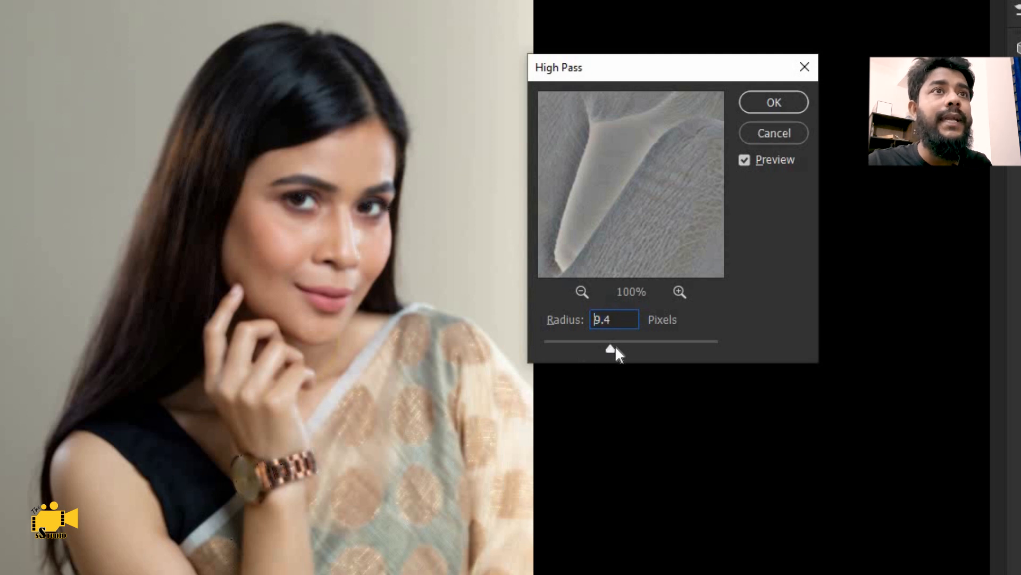
pyautogui.moveTo(620, 345); pyautogui.dragTo(621, 346)
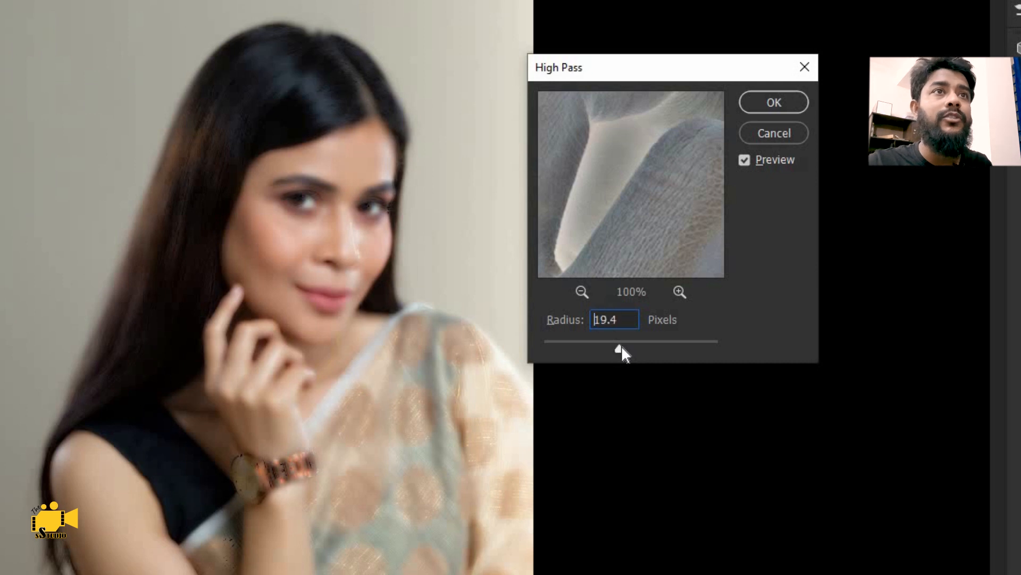
# Step: Set the High Pass radius back to 18.0 pixels and apply the filter to Layer 1
pyautogui.moveTo(622, 346); pyautogui.dragTo(619, 350)
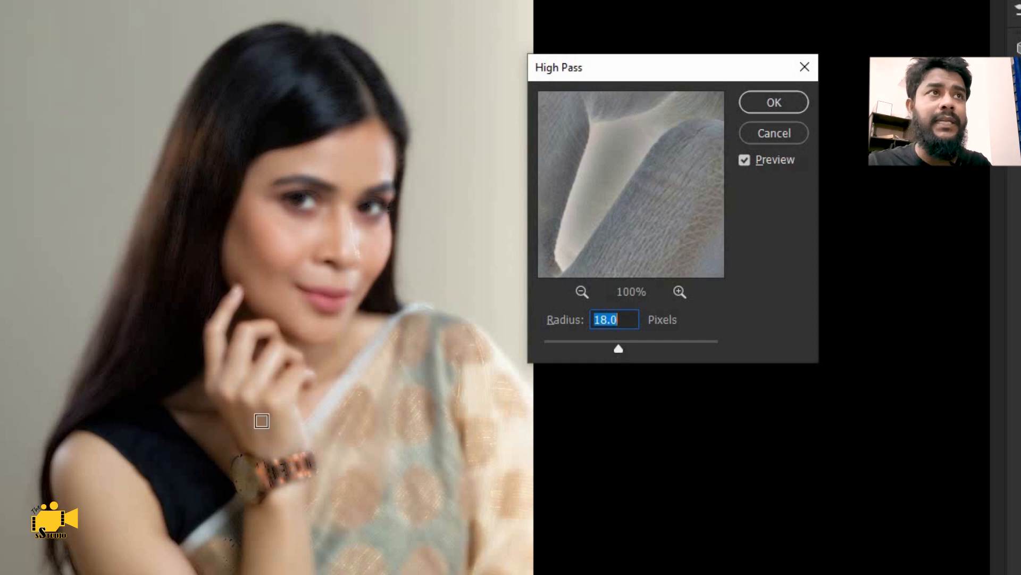
pyautogui.press('alt')
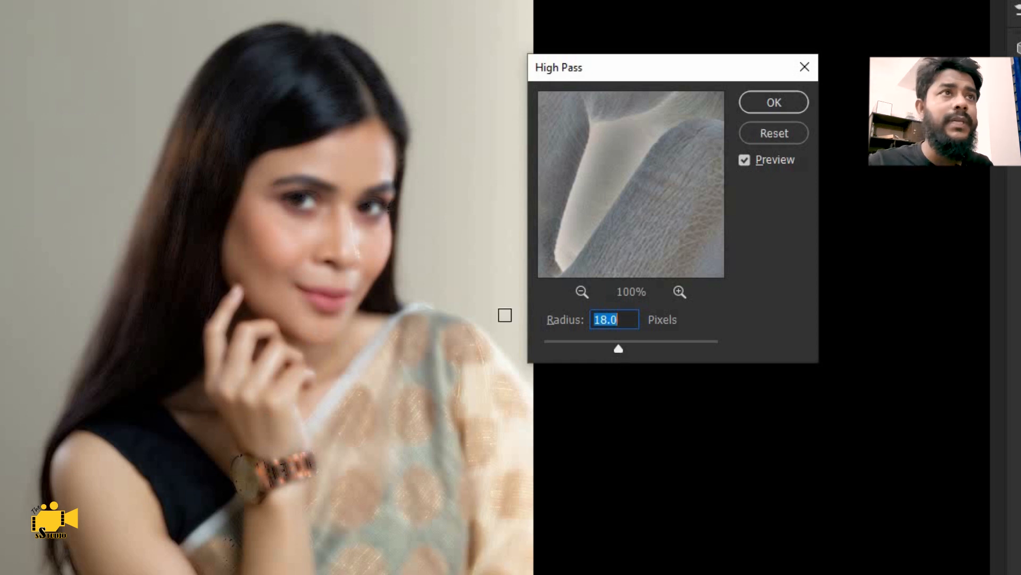
pyautogui.click(780, 101)
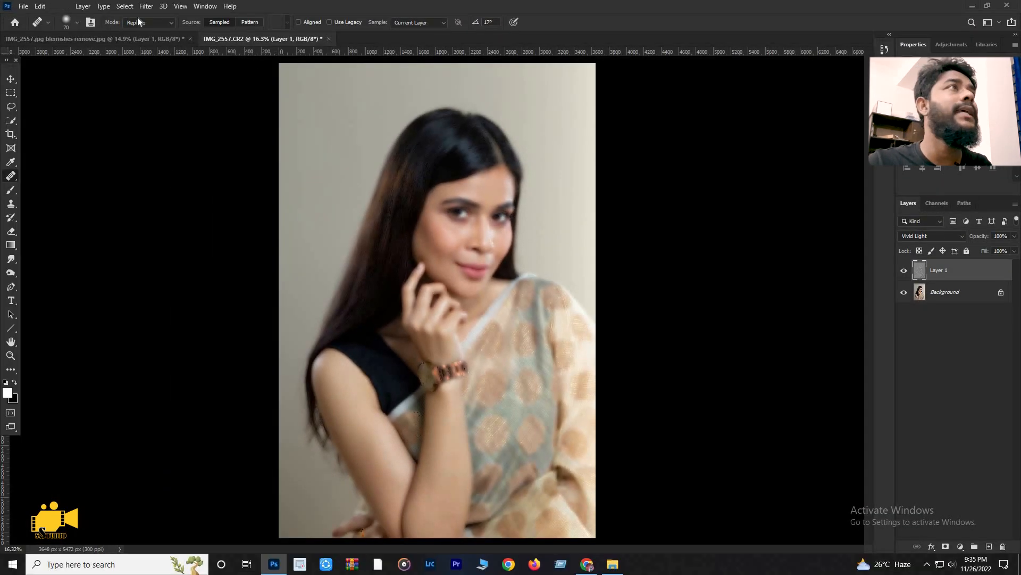
pyautogui.click(146, 7)
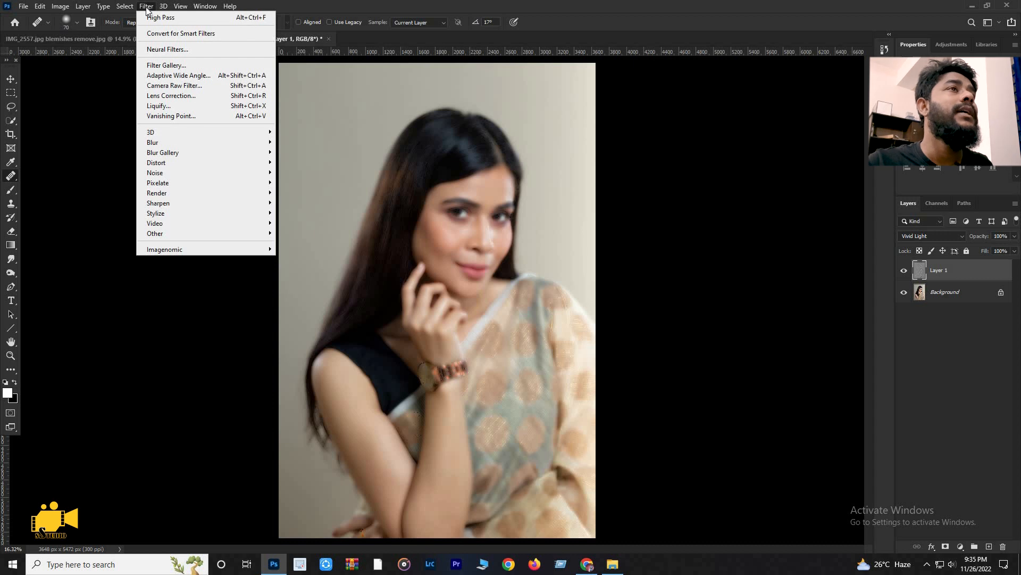
pyautogui.click(147, 9)
pyautogui.scroll(5, 469, 226)
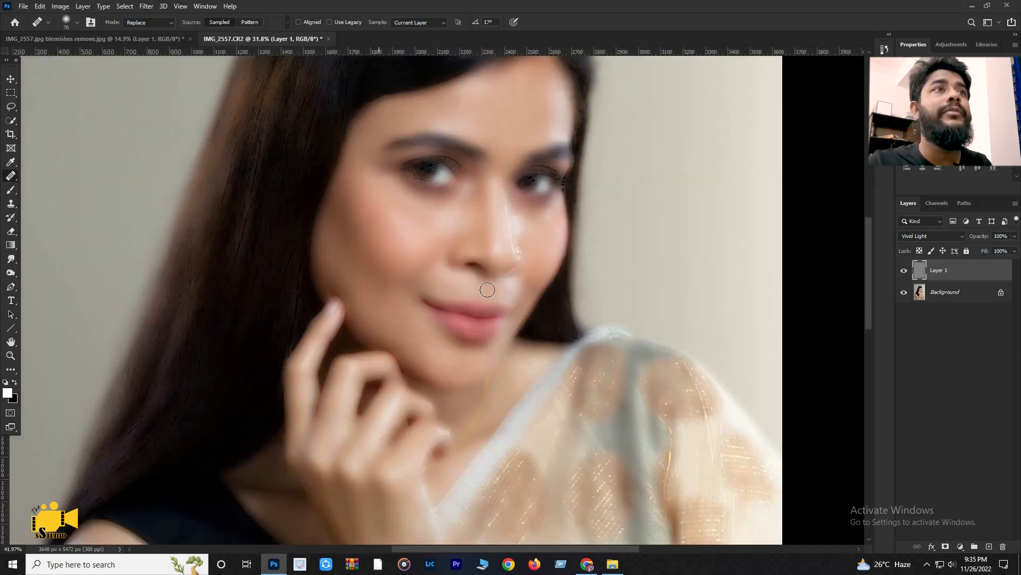
# Step: Apply a Gaussian Blur with a radius of 5.6 pixels to Layer 1
pyautogui.scroll(1, 440, 317)
pyautogui.scroll(1, 435, 322)
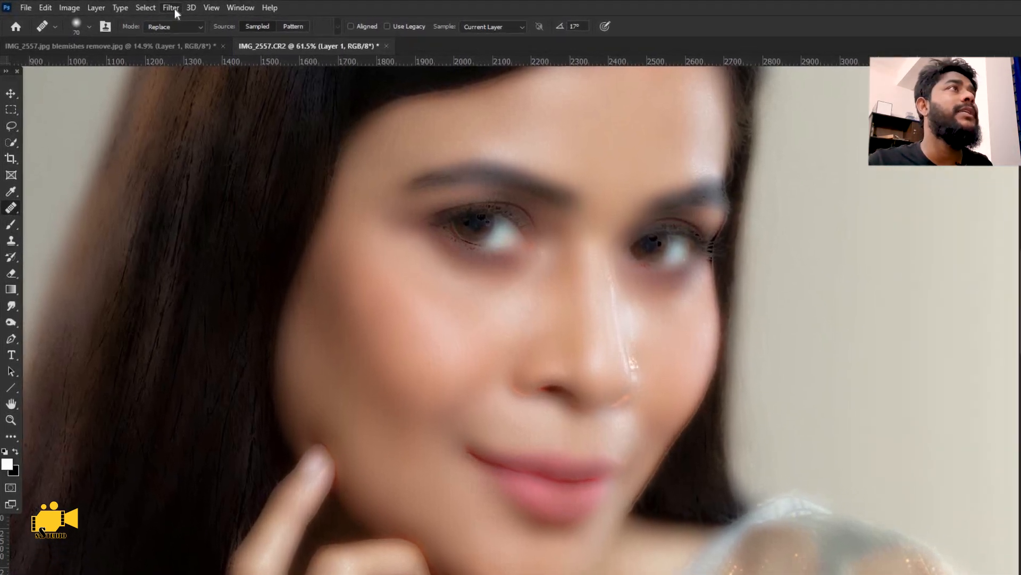
pyautogui.click(148, 7)
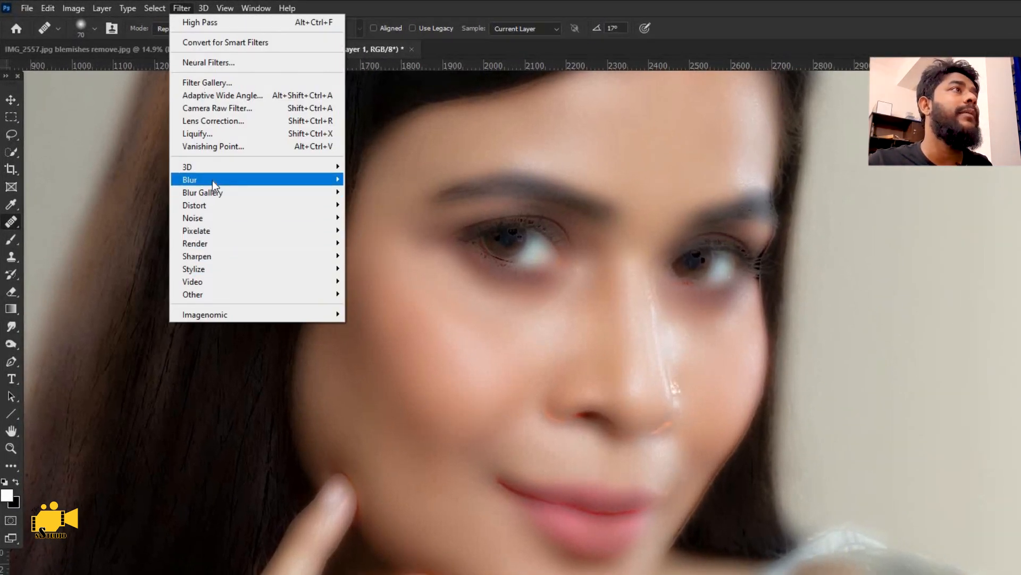
pyautogui.moveTo(212, 180)
pyautogui.click(386, 230)
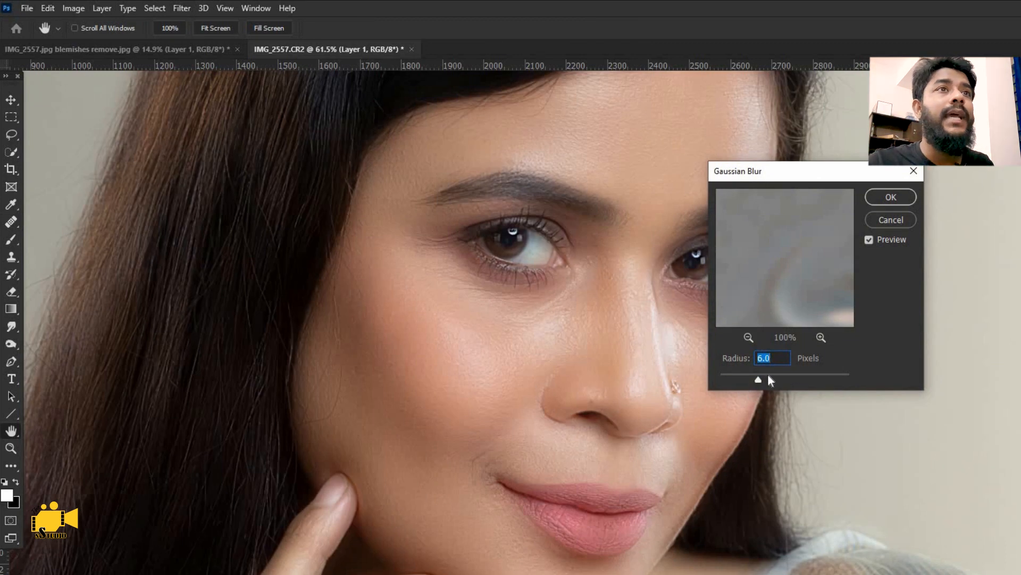
pyautogui.moveTo(759, 380)
pyautogui.mouseDown()
pyautogui.moveTo(722, 383)
pyautogui.moveTo(753, 379)
pyautogui.mouseUp()
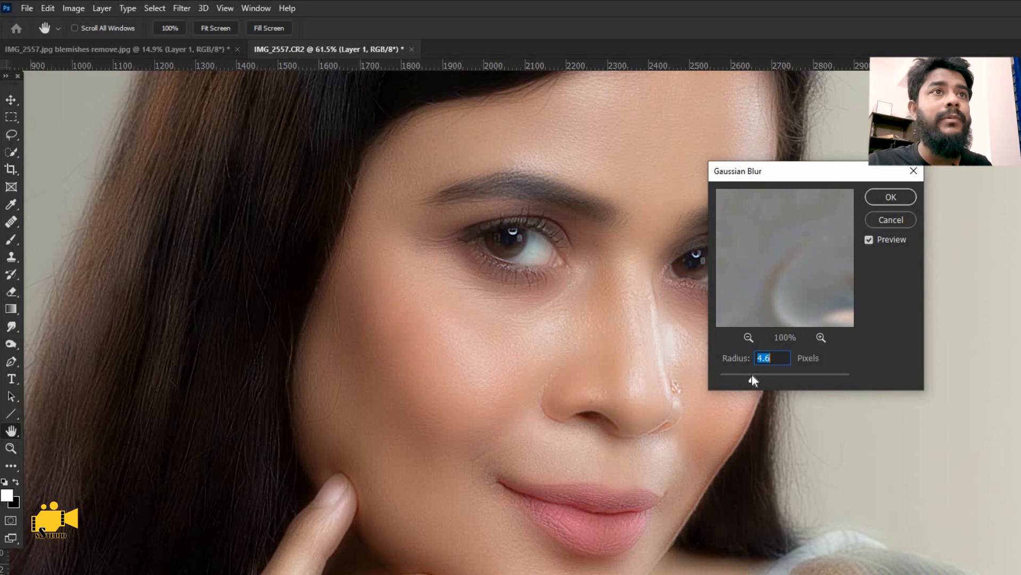
pyautogui.moveTo(750, 378)
pyautogui.mouseDown()
pyautogui.moveTo(718, 376)
pyautogui.moveTo(757, 379)
pyautogui.mouseUp()
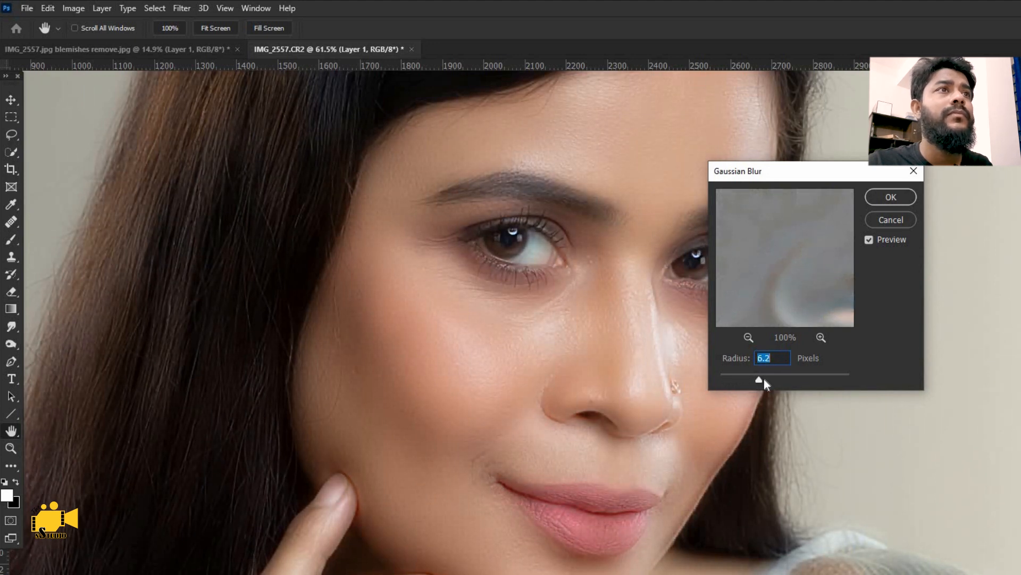
pyautogui.moveTo(758, 379); pyautogui.dragTo(758, 378)
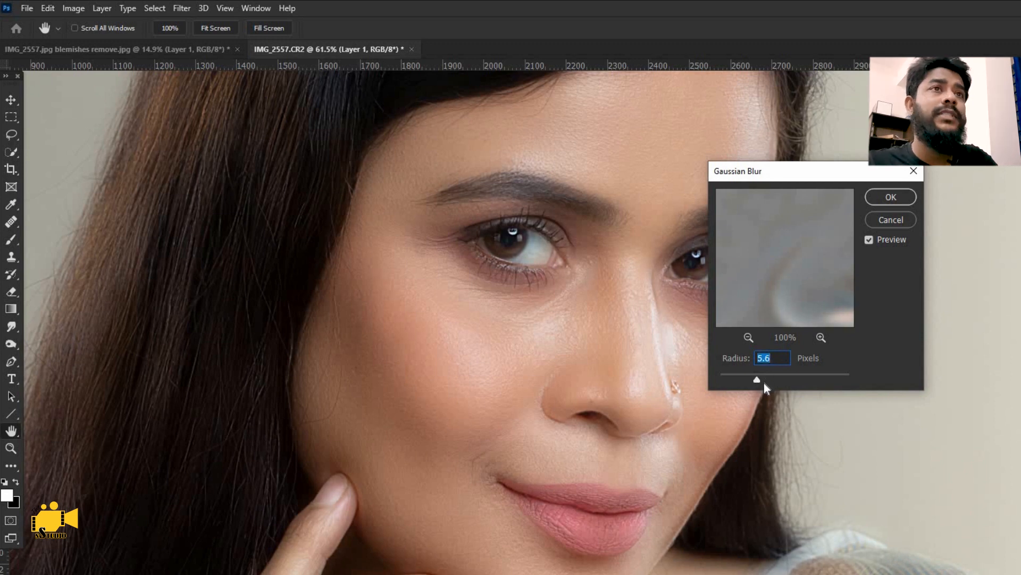
pyautogui.click(891, 198)
# Step: Add a layer mask to Layer 1 and invert it to black
pyautogui.press('j')
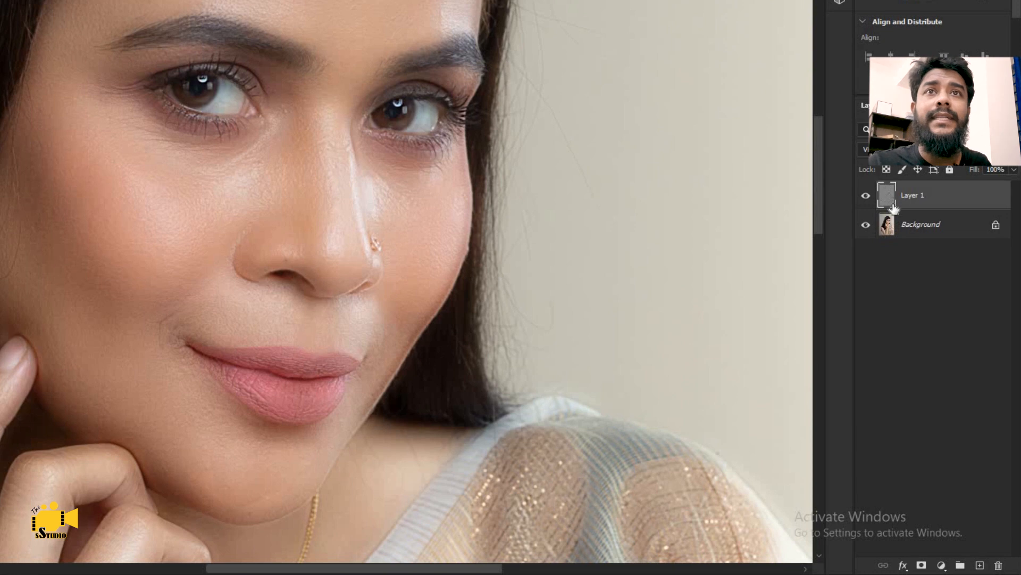
pyautogui.click(922, 566)
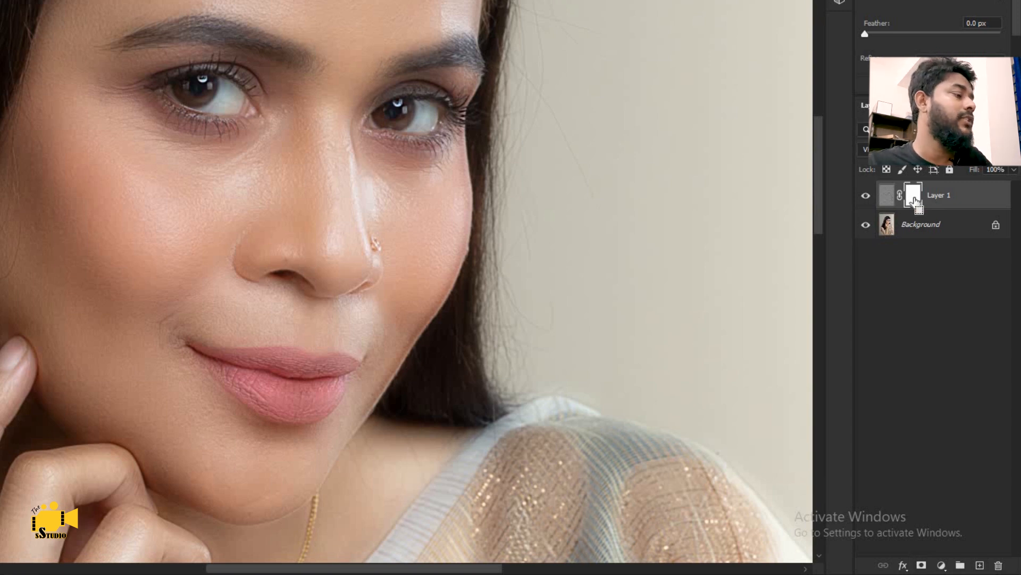
pyautogui.hotkey('ctrl', 'i')
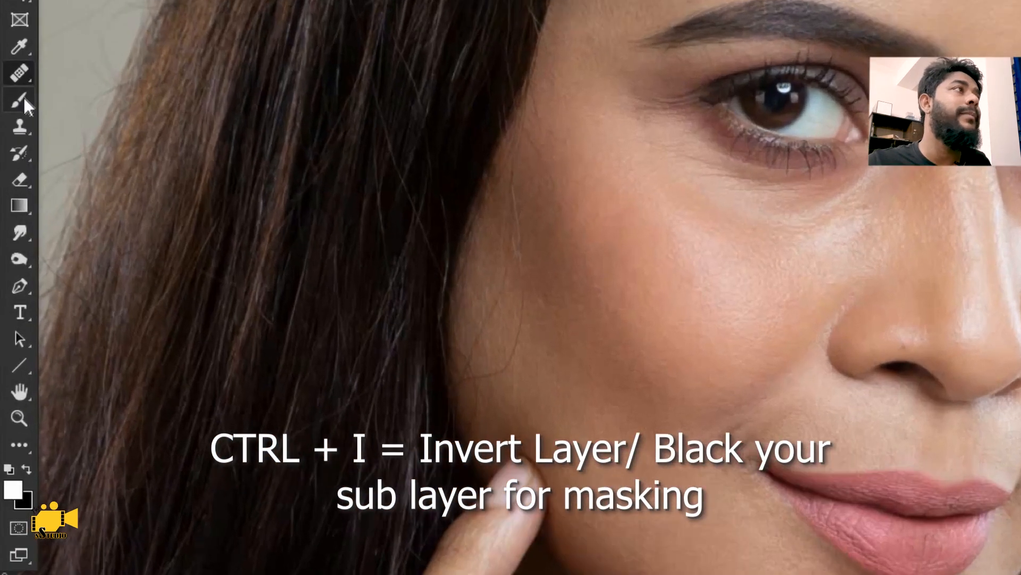
# Step: Paint white over the cheek and forehead skin on Layer 1's mask, using a soft Brush at 100% opacity
pyautogui.click(24, 100)
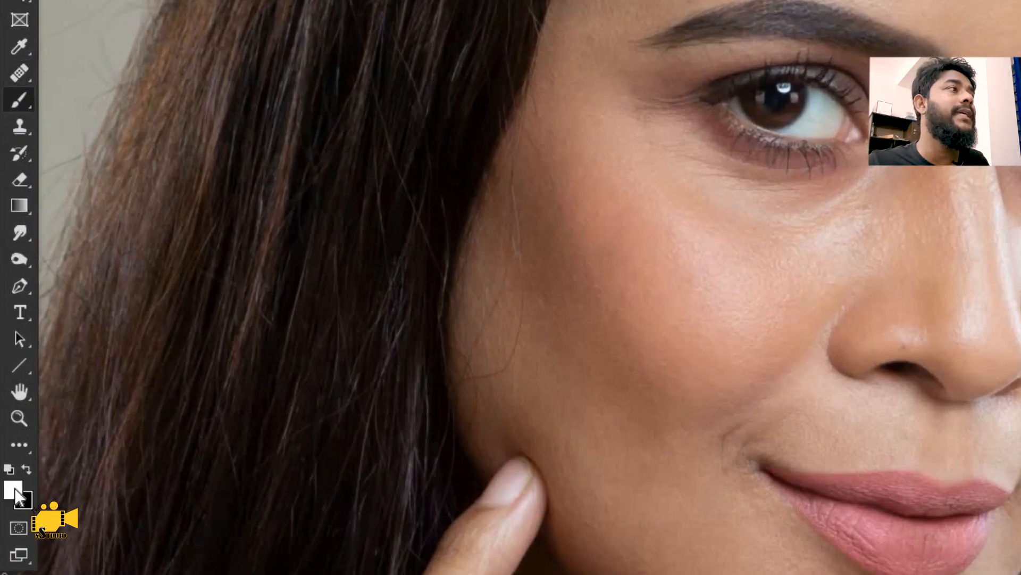
pyautogui.click(26, 470)
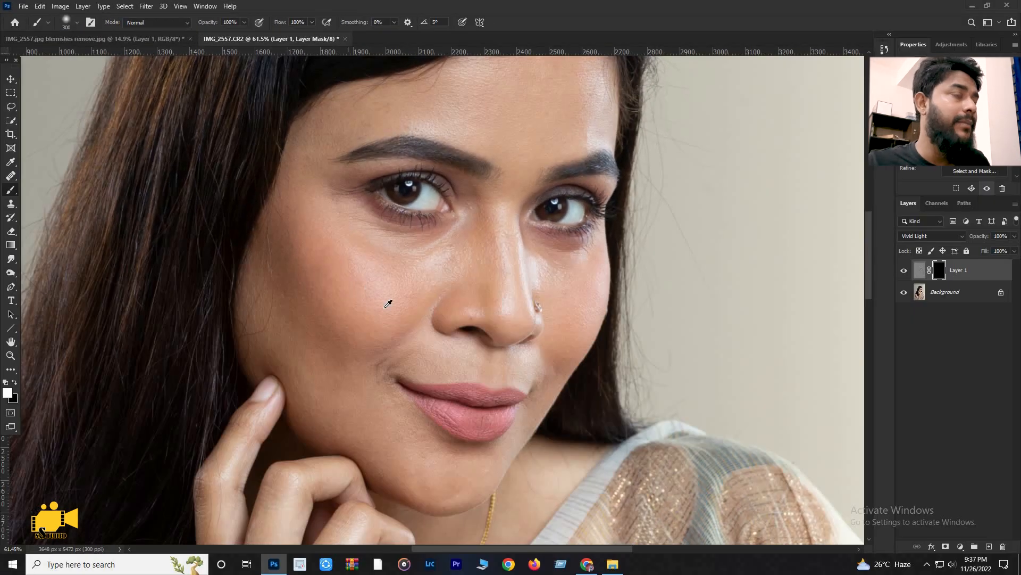
pyautogui.scroll(-4, 389, 303)
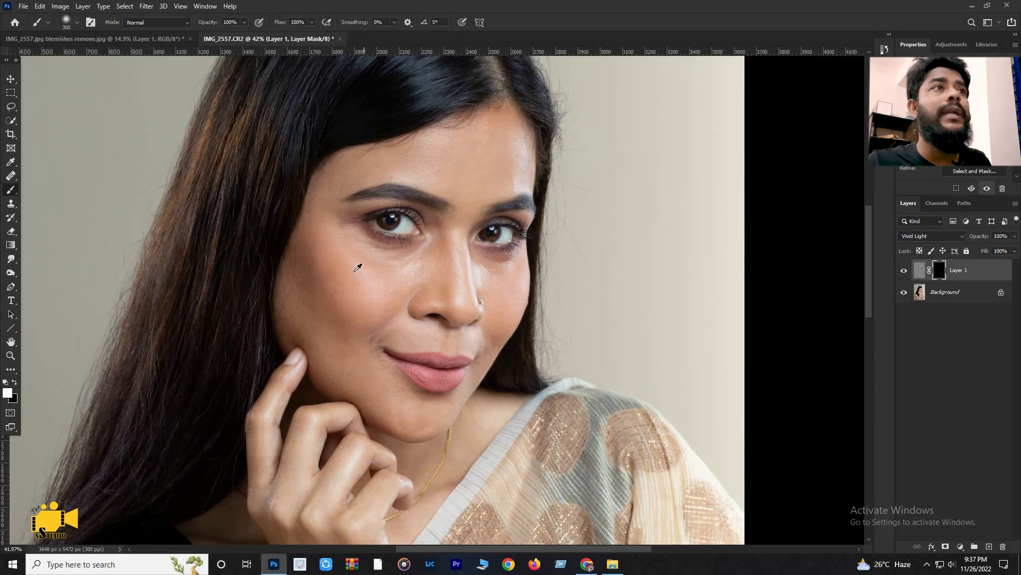
pyautogui.scroll(3, 358, 268)
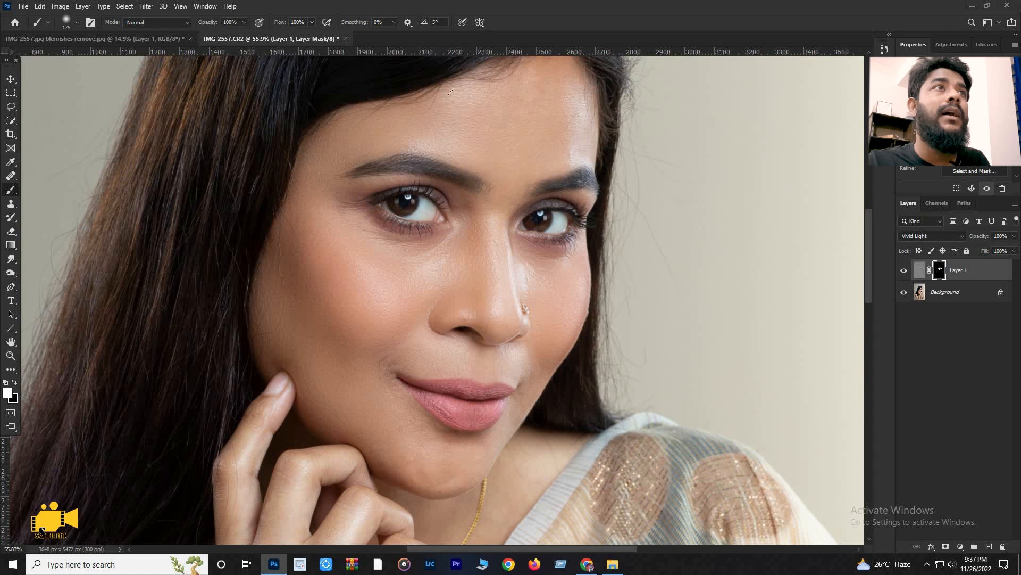
pyautogui.scroll(3, 531, 63)
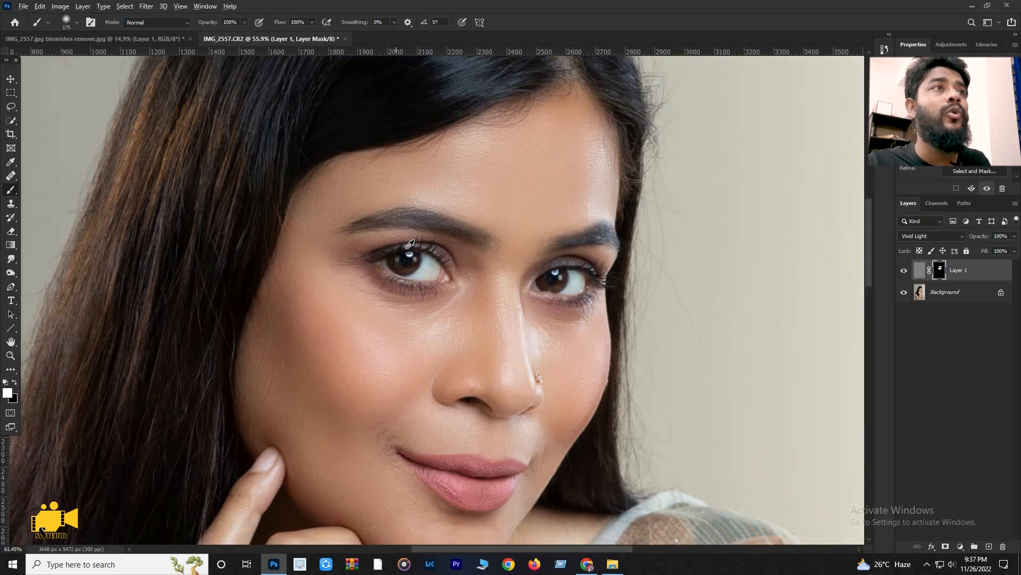
# Step: Examine the smoothed skin around the eyes, nose, cheeks and chin, both up close and in the wider portrait
pyautogui.scroll(5, 400, 294)
pyautogui.scroll(-5, 556, 372)
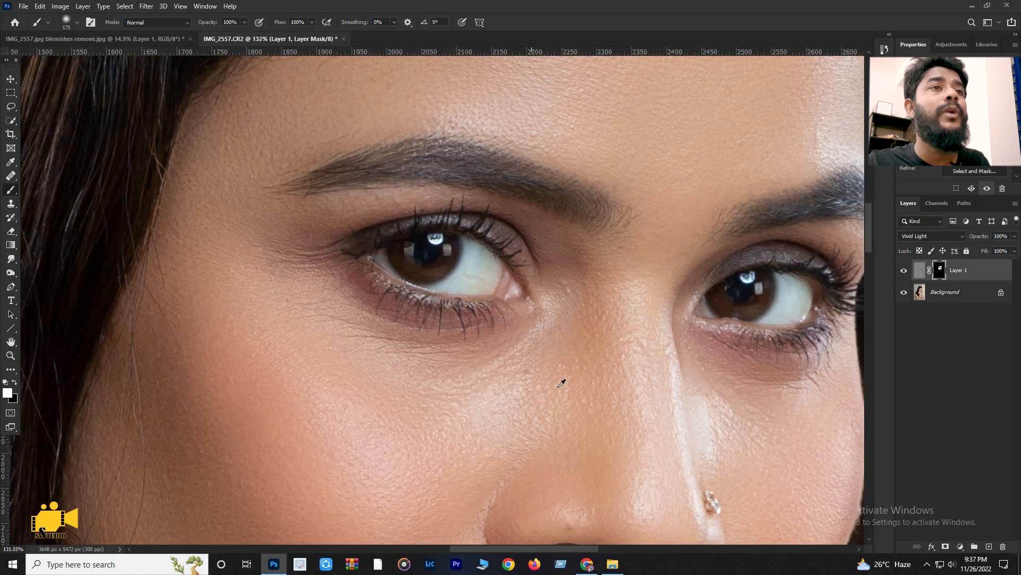
pyautogui.scroll(5, 637, 449)
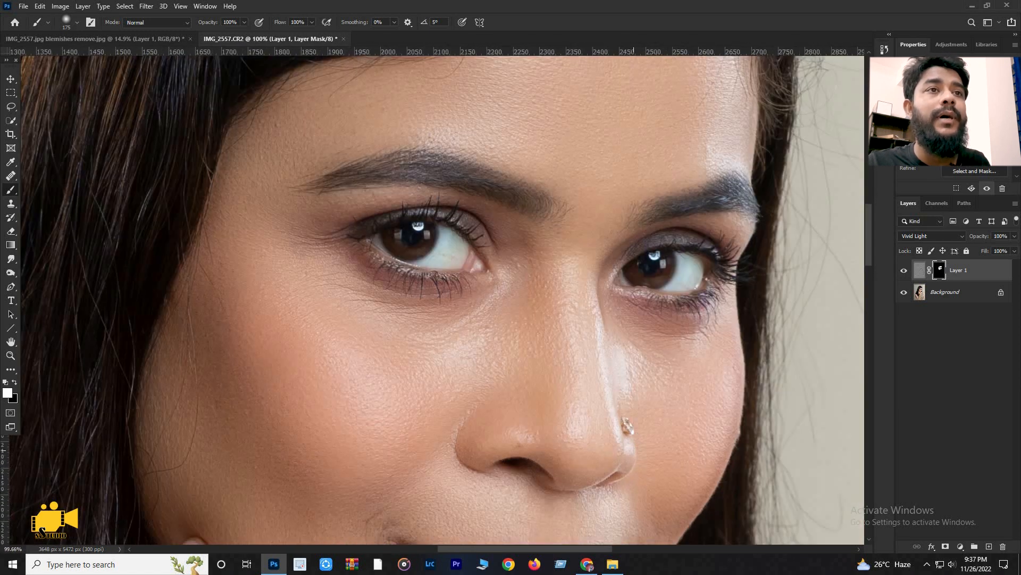
pyautogui.scroll(-5, 452, 306)
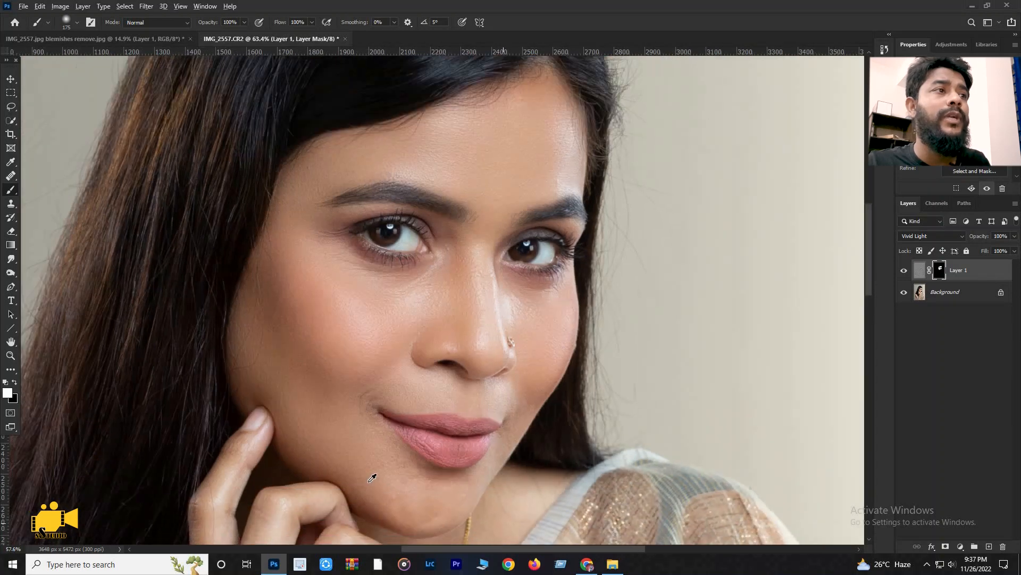
pyautogui.scroll(-5, 374, 475)
pyautogui.scroll(5, 335, 426)
pyautogui.scroll(-5, 365, 424)
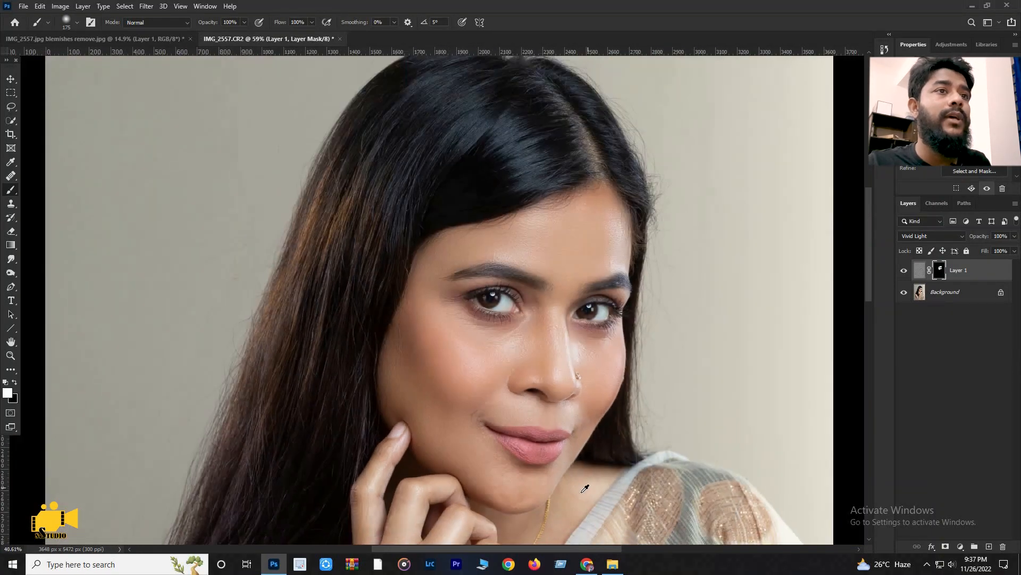
pyautogui.scroll(4, 509, 474)
pyautogui.scroll(-5, 510, 474)
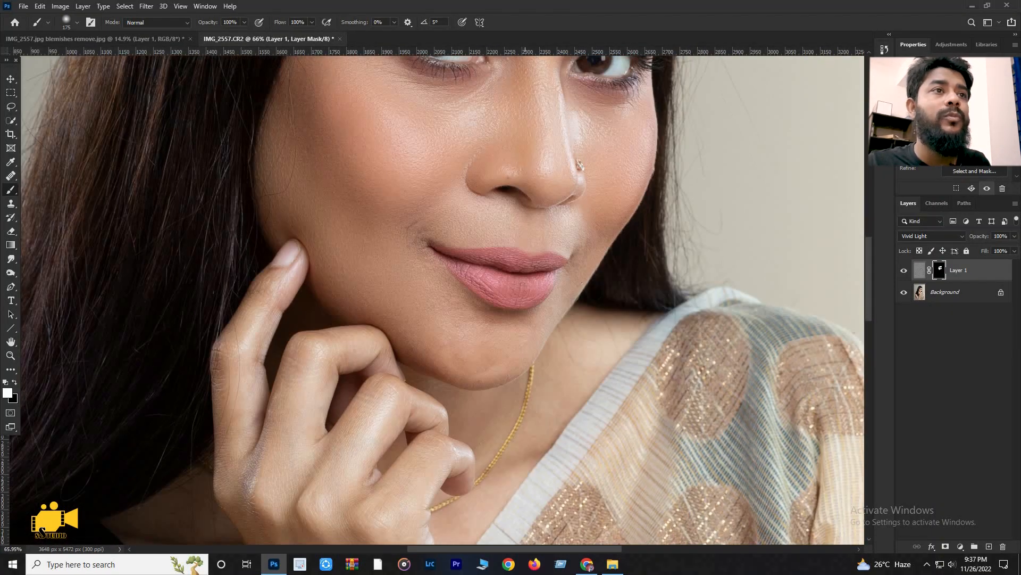
# Step: Set the brush size to 45 px with 0% hardness and paint the mask around the corner of the mouth
pyautogui.rightClick(669, 317)
pyautogui.moveTo(708, 316); pyautogui.dragTo(694, 317)
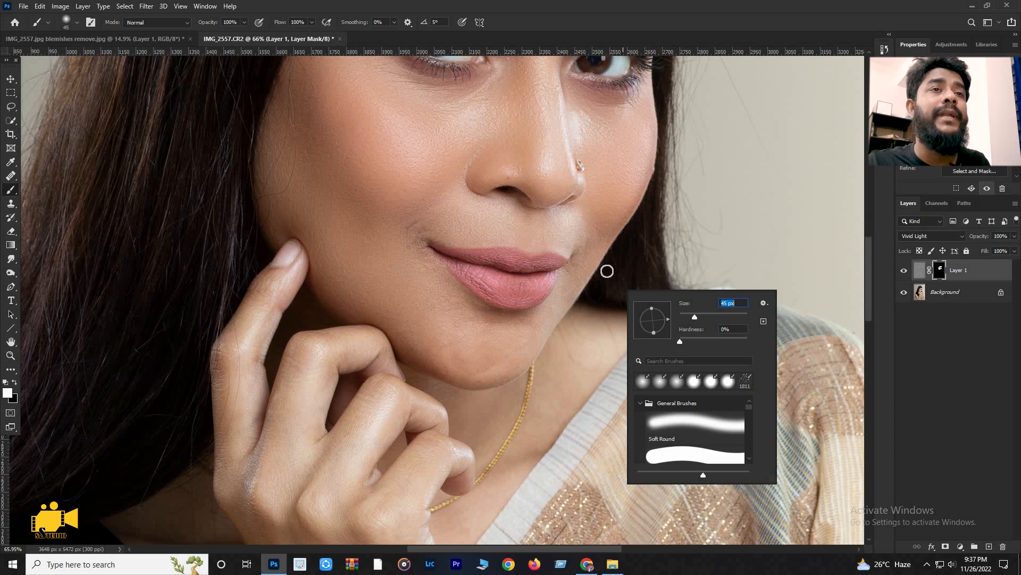
pyautogui.press('Return')
pyautogui.scroll(-2, 540, 265)
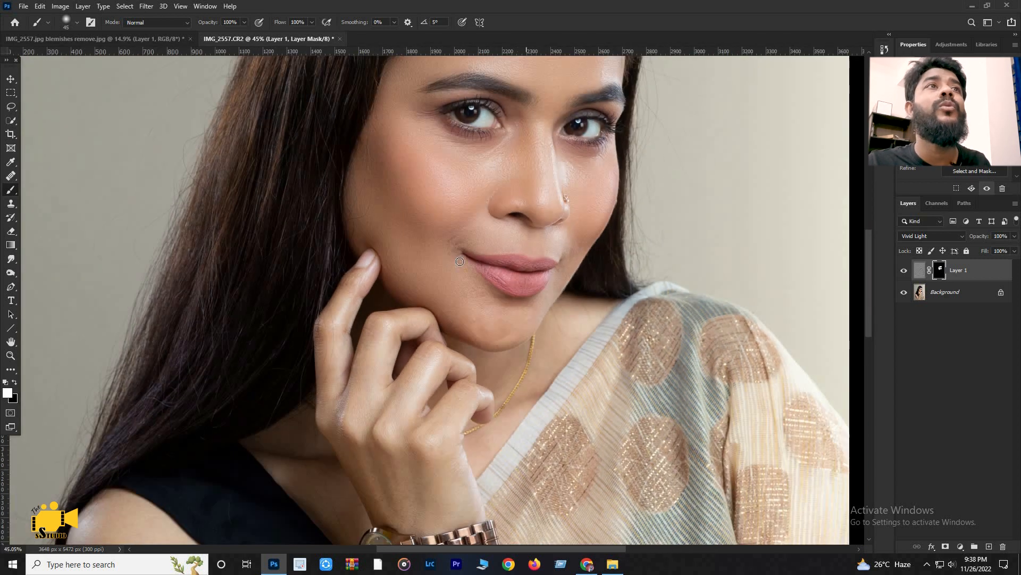
pyautogui.scroll(2, 456, 264)
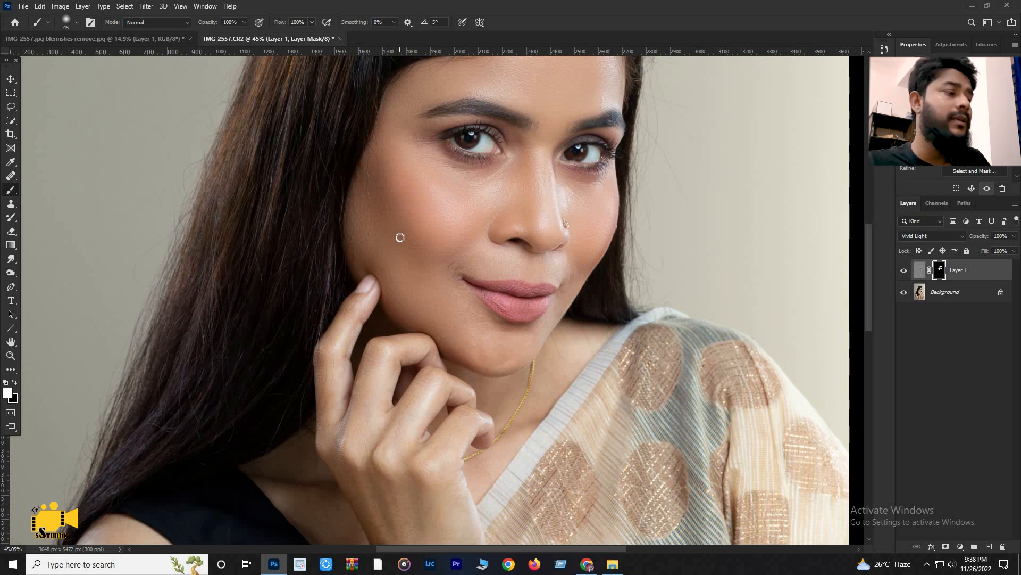
pyautogui.press('Return')
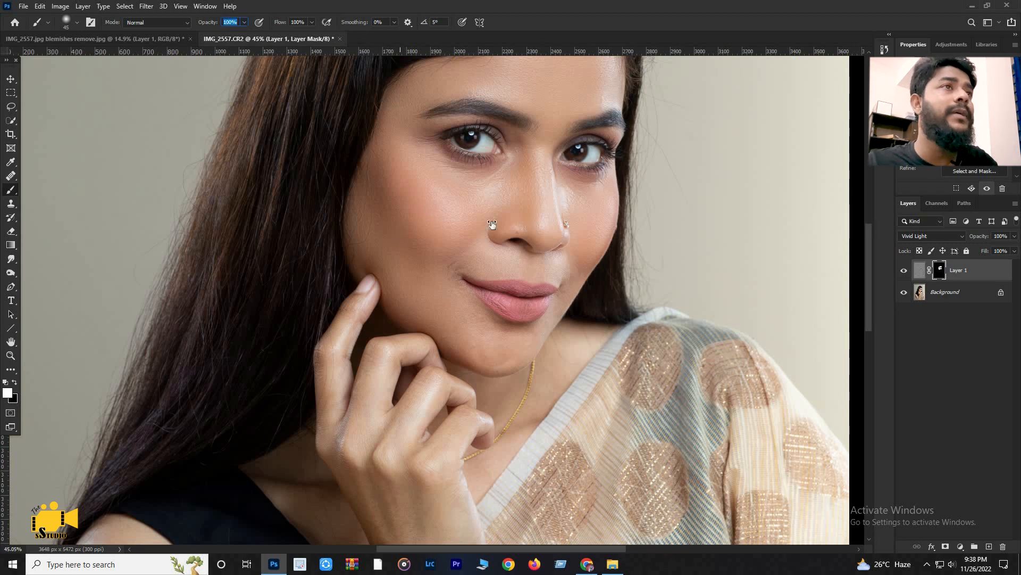
# Step: Enlarge the brush to 228 px, adjust it down to 125 px, and paint the mask over the chin, upper lip and between the eyes
pyautogui.rightClick(492, 224)
pyautogui.moveTo(341, 168); pyautogui.dragTo(345, 167)
pyautogui.press('Return')
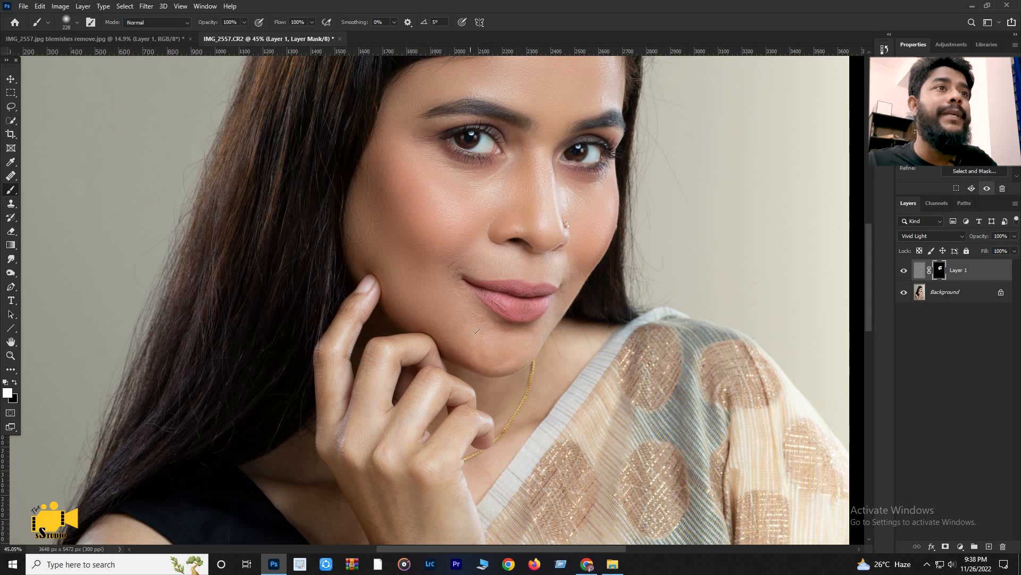
pyautogui.press('[')
pyautogui.press('[')
pyautogui.press('[')
pyautogui.press('[')
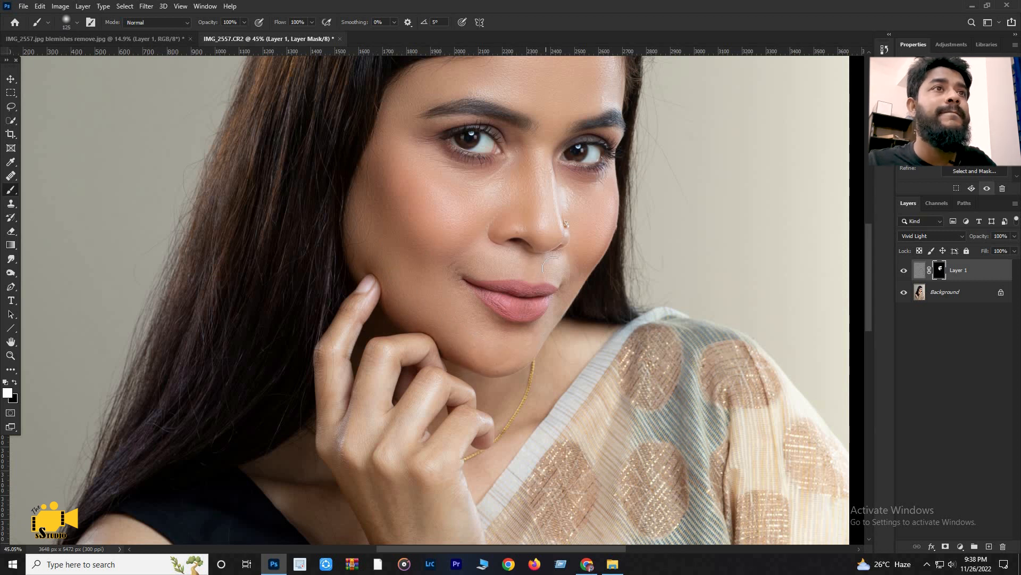
pyautogui.press(']')
pyautogui.press(']')
pyautogui.press(']')
pyautogui.press(']')
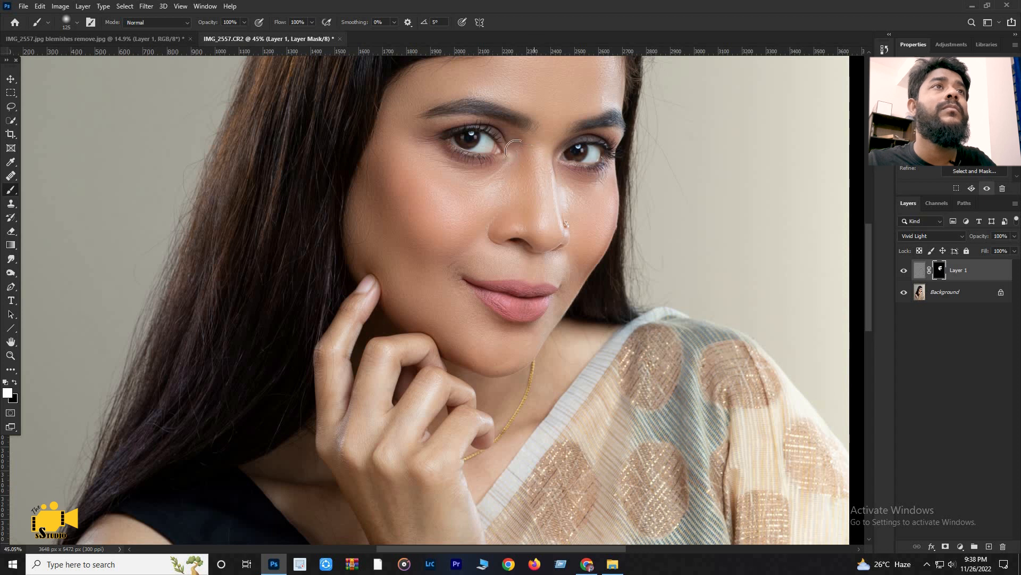
# Step: Adjust the brush to 150 px and paint the mask over the fingers touching the face
pyautogui.scroll(2, 585, 136)
pyautogui.scroll(-5, 421, 420)
pyautogui.scroll(3, 399, 438)
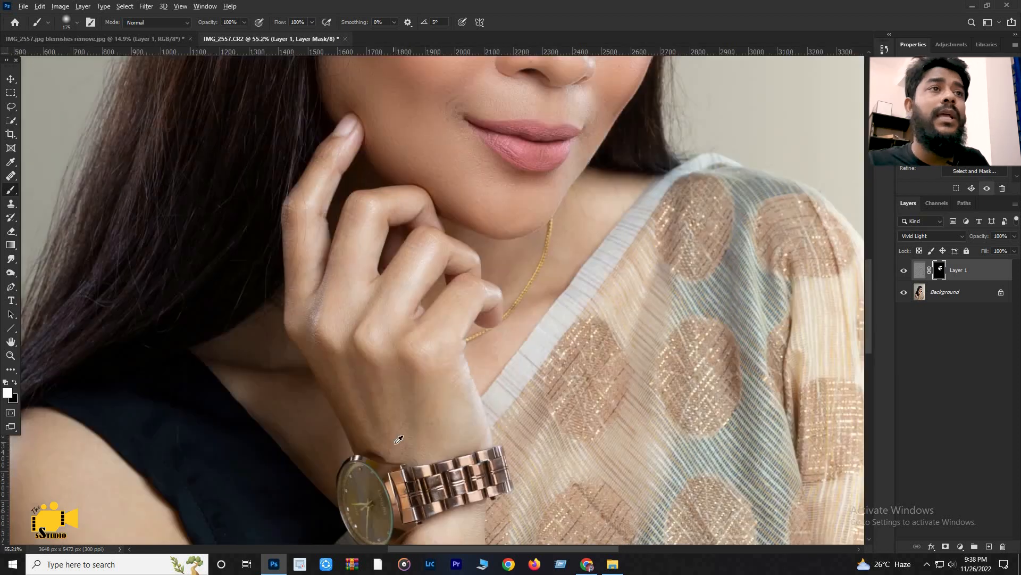
pyautogui.scroll(3, 387, 319)
pyautogui.press('[')
pyautogui.press('[')
pyautogui.press('[')
pyautogui.press('[')
pyautogui.press('[')
pyautogui.scroll(-3, 331, 335)
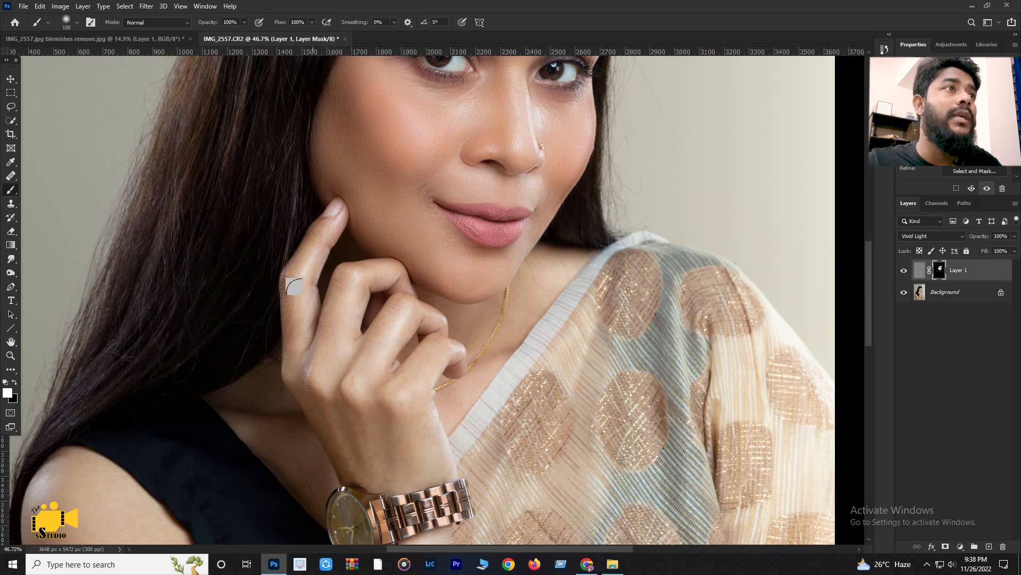
pyautogui.press(']')
pyautogui.press(']')
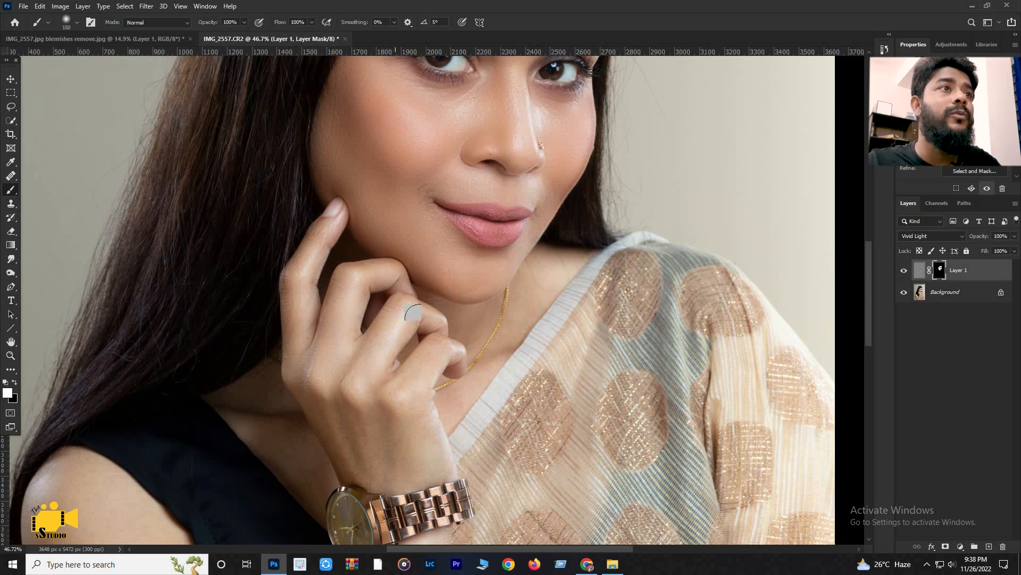
# Step: Enlarge the brush through 250 px to 400 px and paint the mask over the remaining skin of the hand and arm
pyautogui.press(']')
pyautogui.press(']')
pyautogui.press(']')
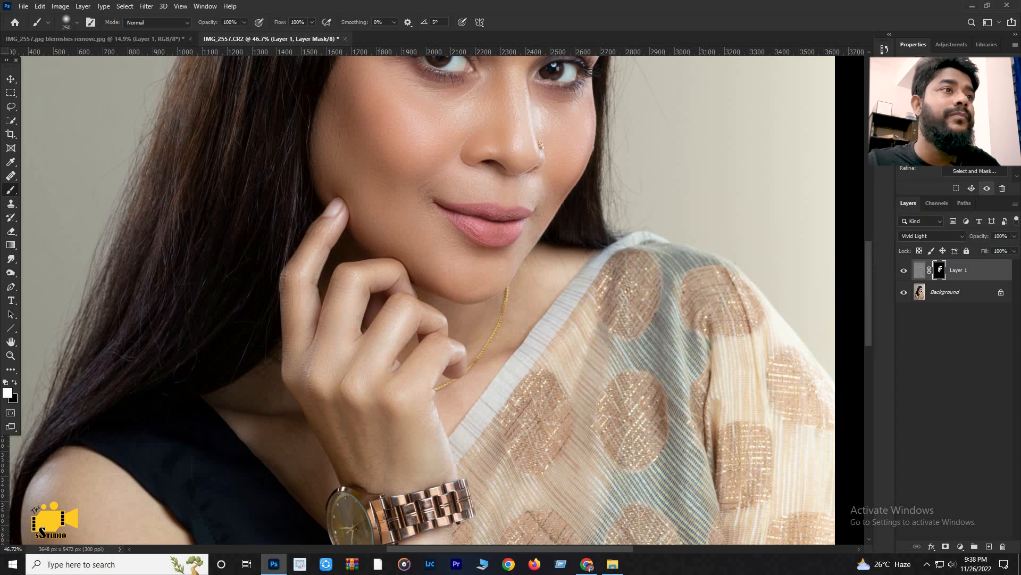
pyautogui.scroll(-3, 395, 363)
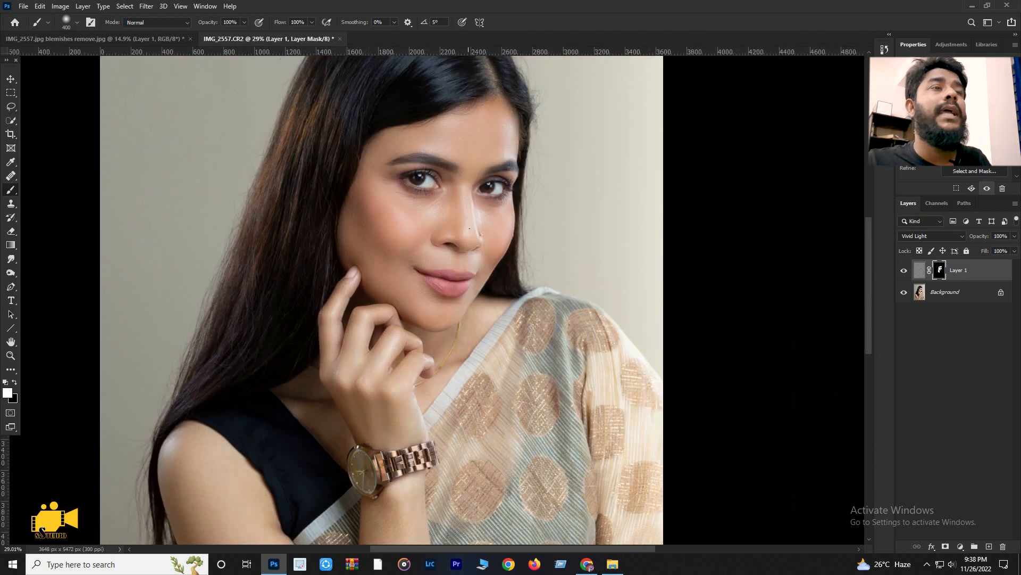
# Step: Examine the retouched skin texture on the nose, cheeks and upper lip up close
pyautogui.scroll(5, 471, 209)
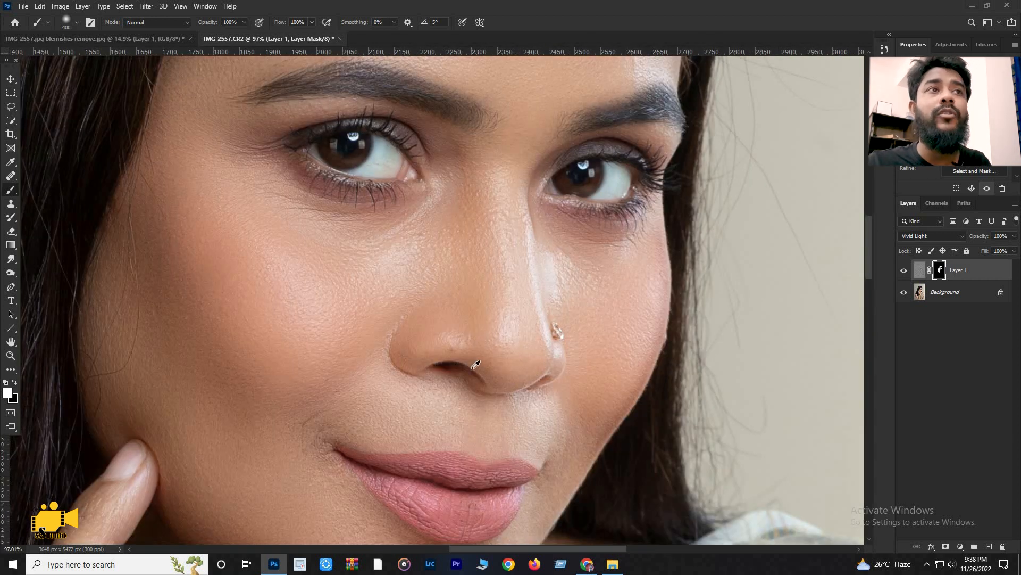
pyautogui.scroll(-1, 476, 364)
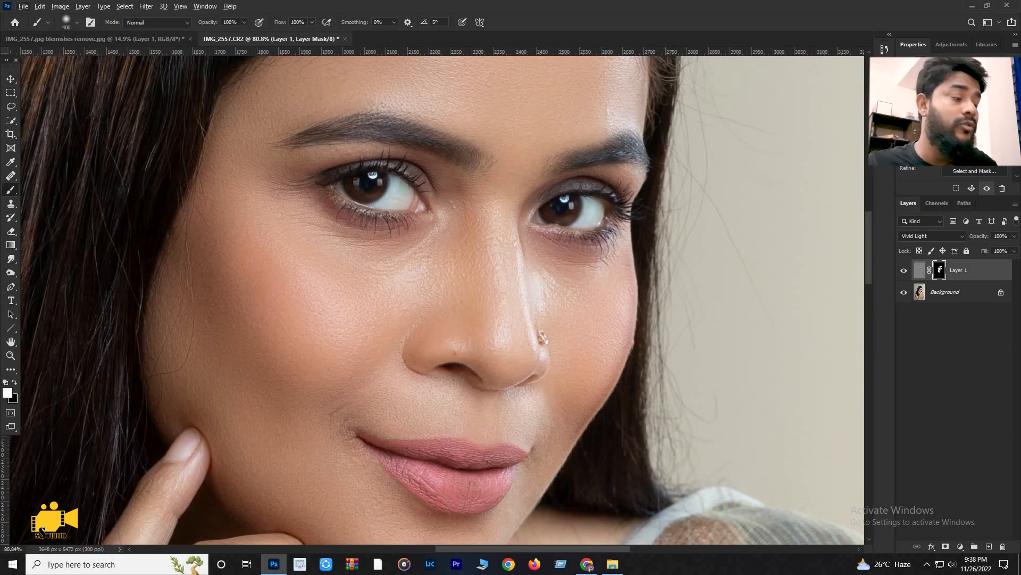
pyautogui.scroll(3, 481, 380)
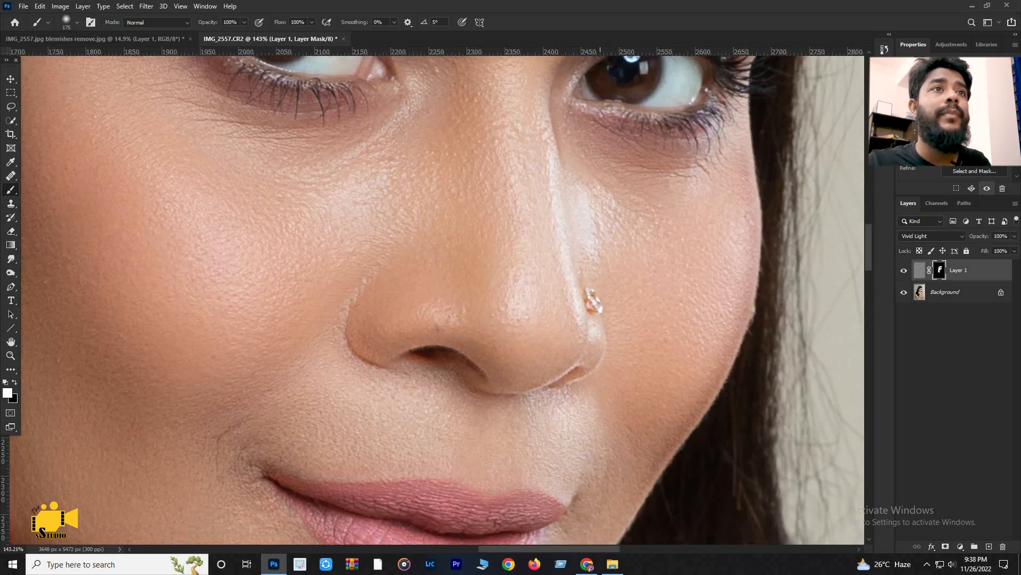
pyautogui.scroll(-2, 433, 399)
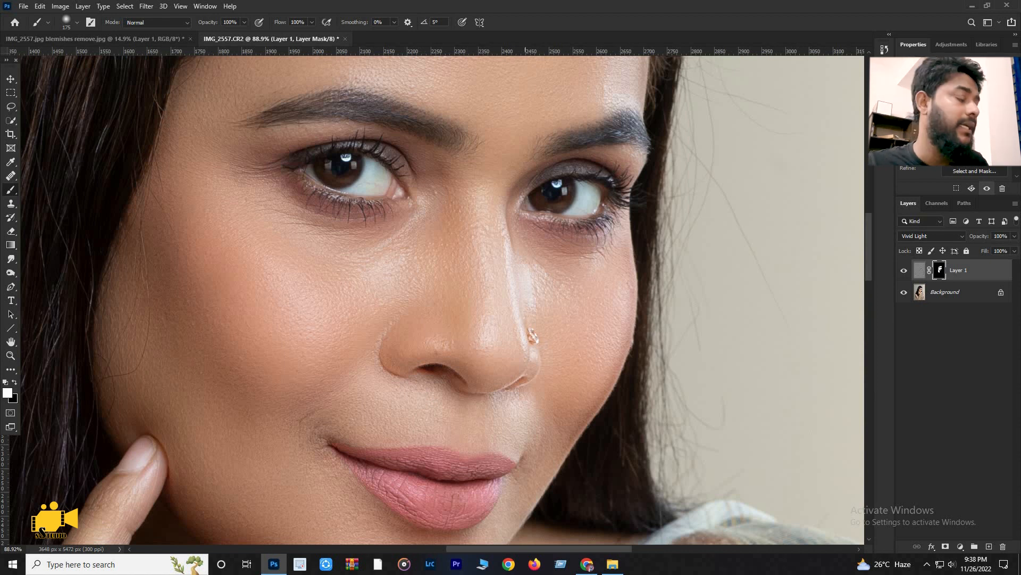
# Step: Examine the retouched skin across the cheeks, nose, lips and eye area, both up close and at full-face view
pyautogui.scroll(2, 530, 365)
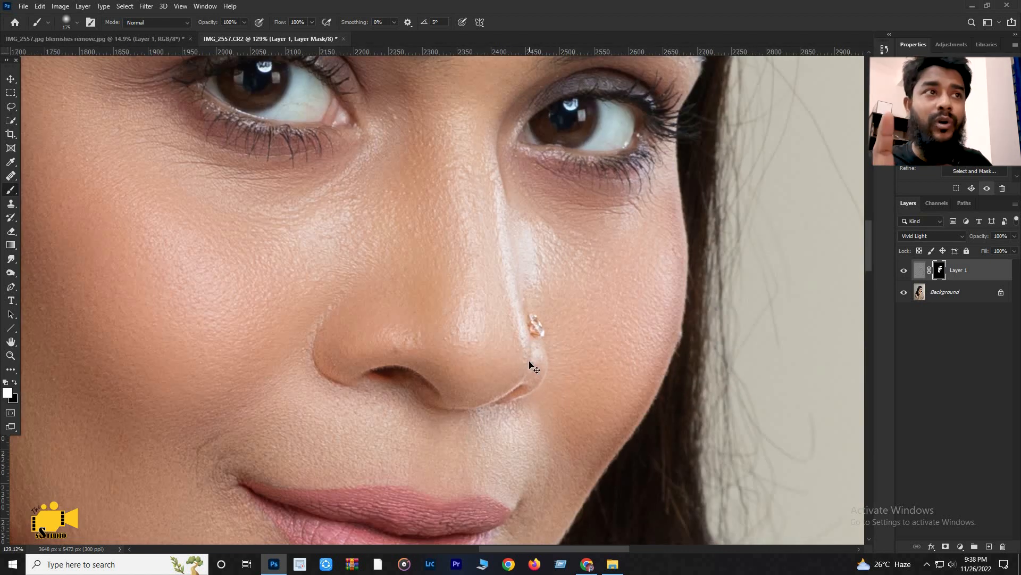
pyautogui.scroll(-5, 442, 301)
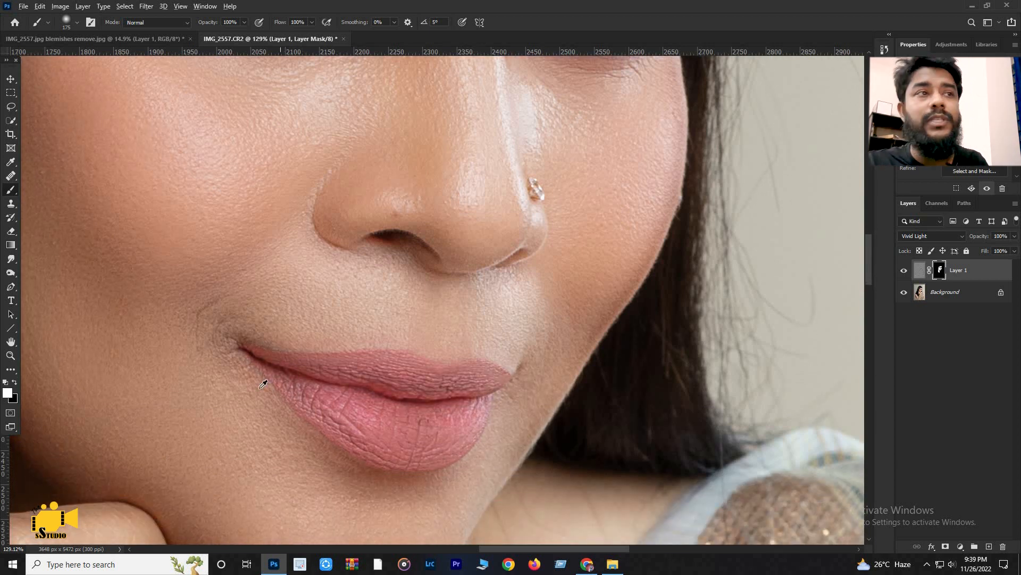
pyautogui.scroll(-5, 282, 376)
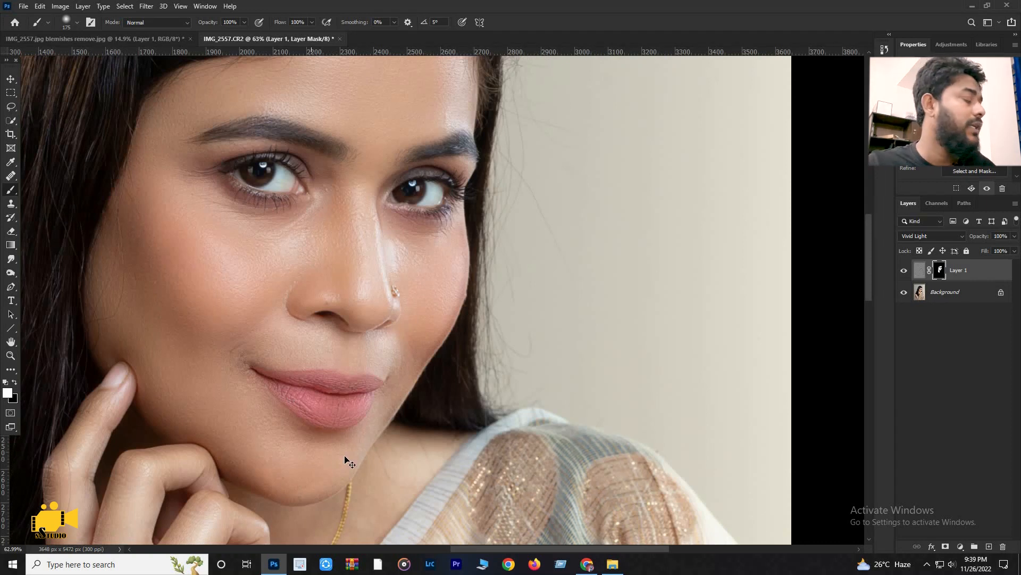
pyautogui.scroll(3, 291, 392)
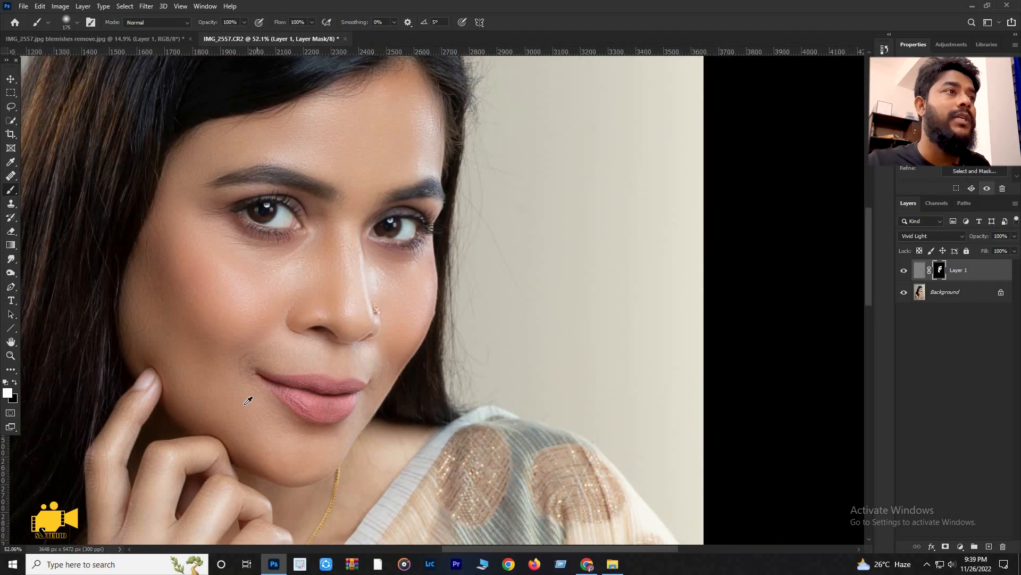
pyautogui.scroll(-1, 301, 396)
pyautogui.scroll(-4, 331, 398)
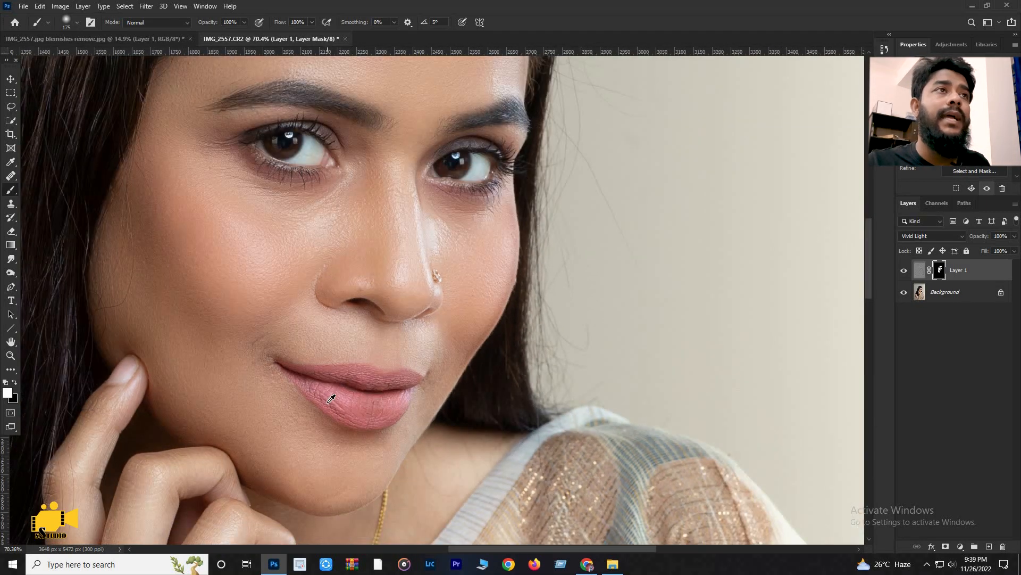
pyautogui.scroll(-4, 349, 296)
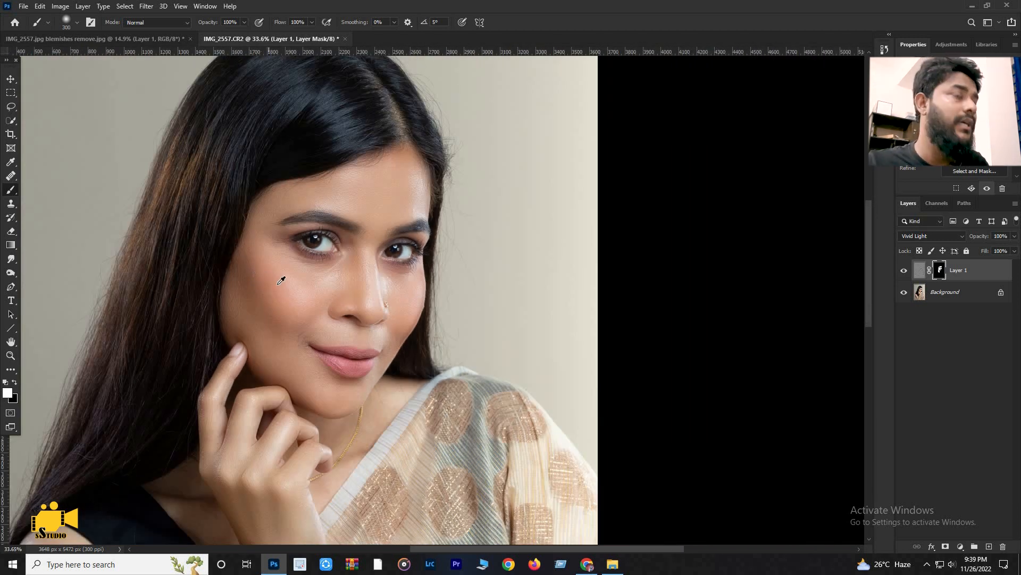
pyautogui.scroll(3, 281, 280)
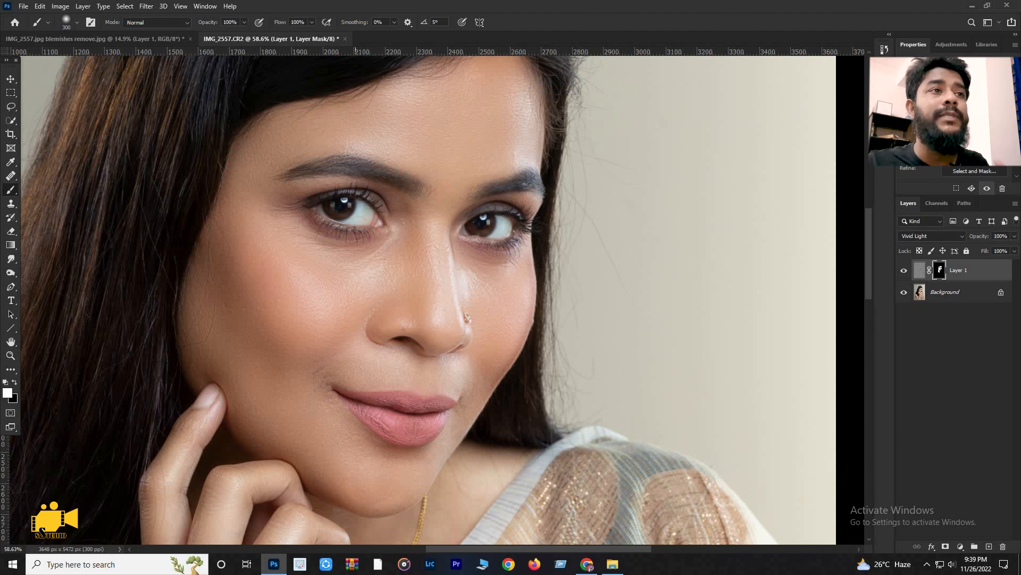
pyautogui.scroll(4, 361, 211)
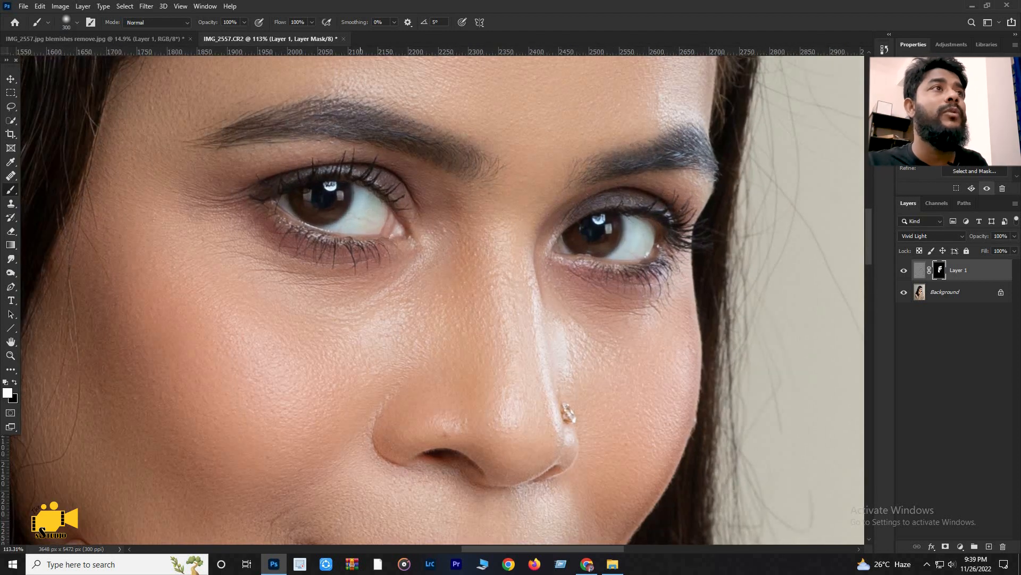
pyautogui.scroll(-5, 478, 414)
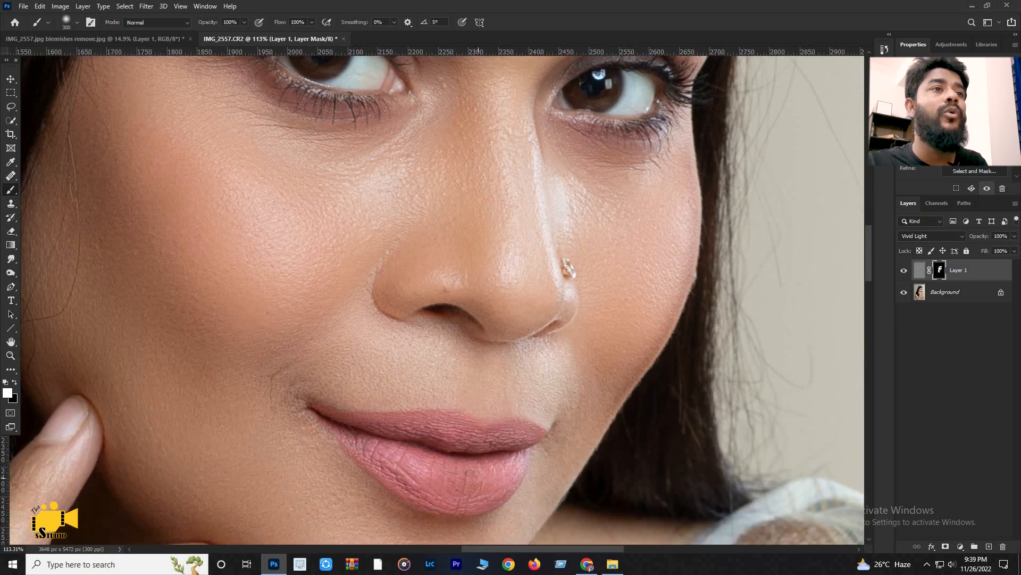
pyautogui.scroll(-4, 478, 413)
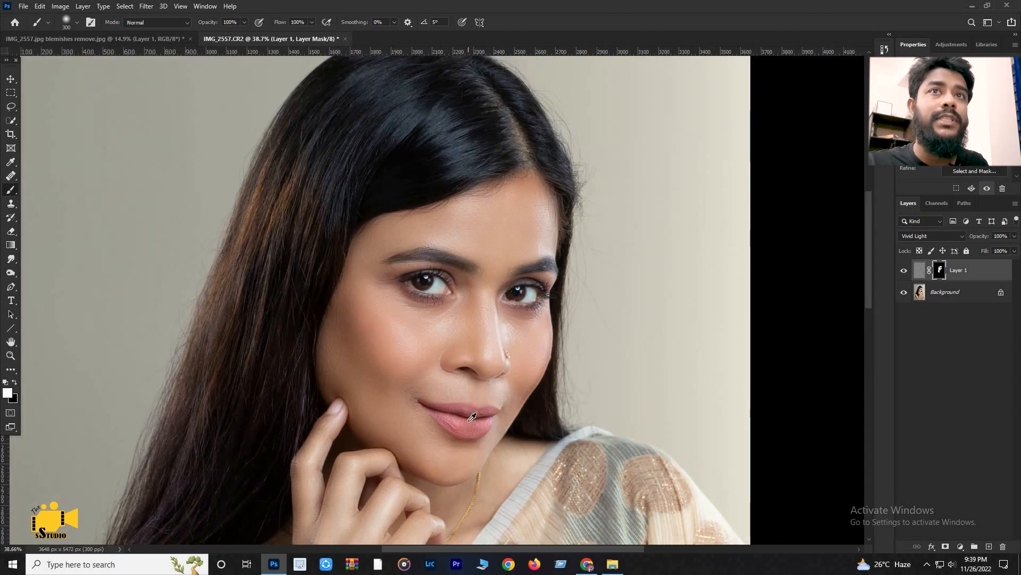
# Step: Inspect the skin of the arms, the hand and the wrist around the watch, and review the whole portrait
pyautogui.scroll(-4, 472, 417)
pyautogui.scroll(4, 426, 420)
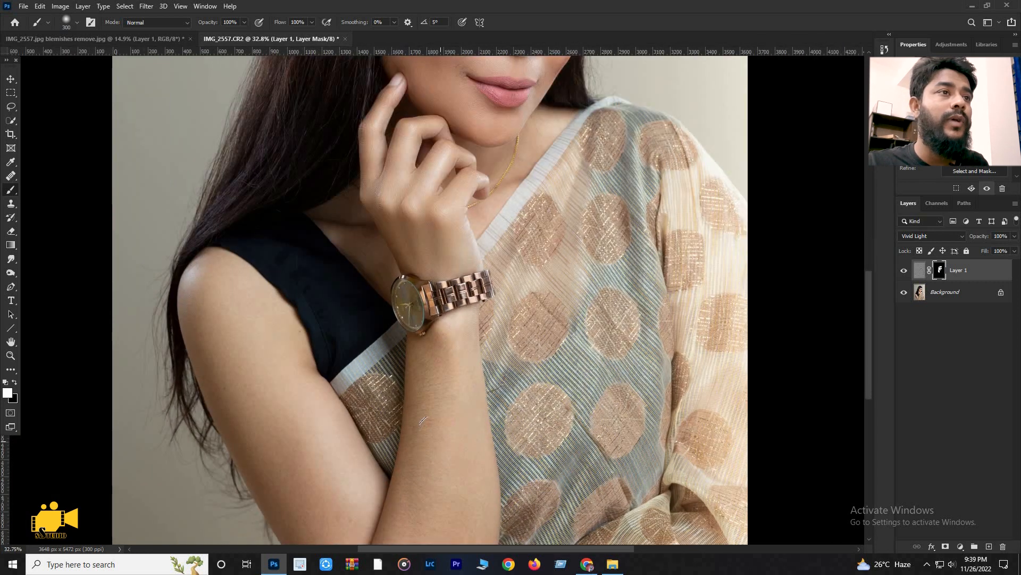
pyautogui.scroll(-3, 423, 420)
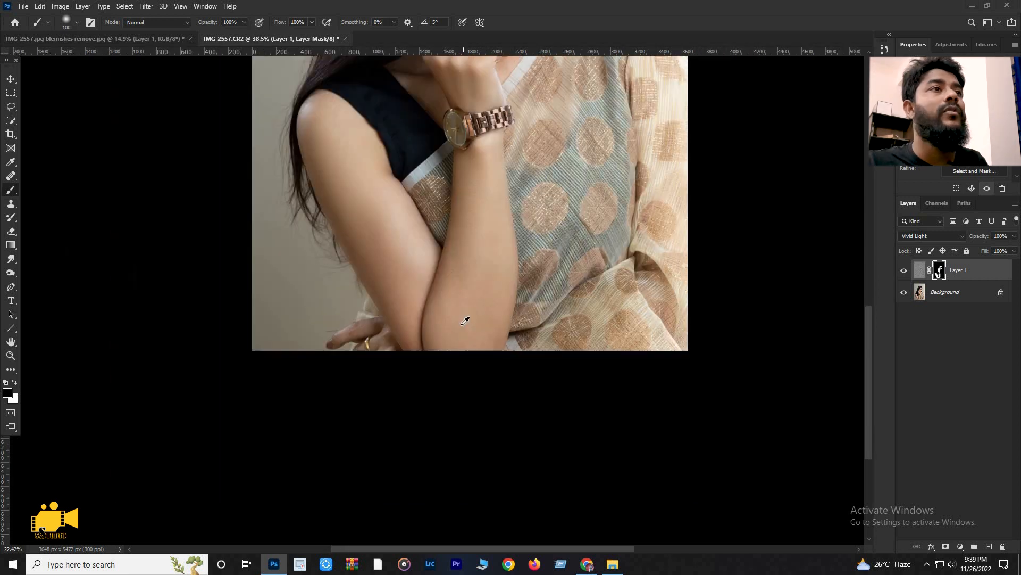
pyautogui.scroll(-4, 468, 319)
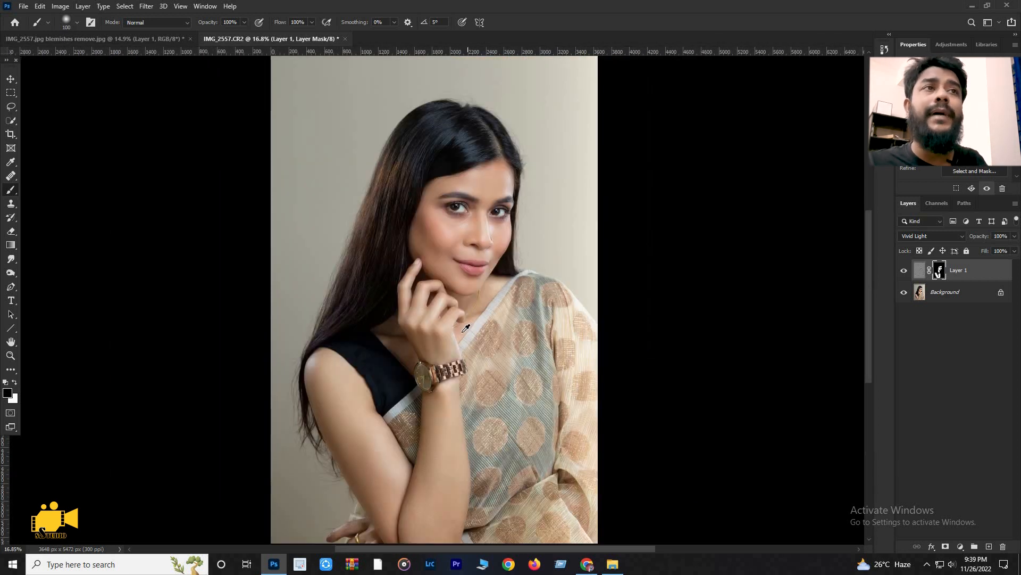
pyautogui.scroll(5, 460, 392)
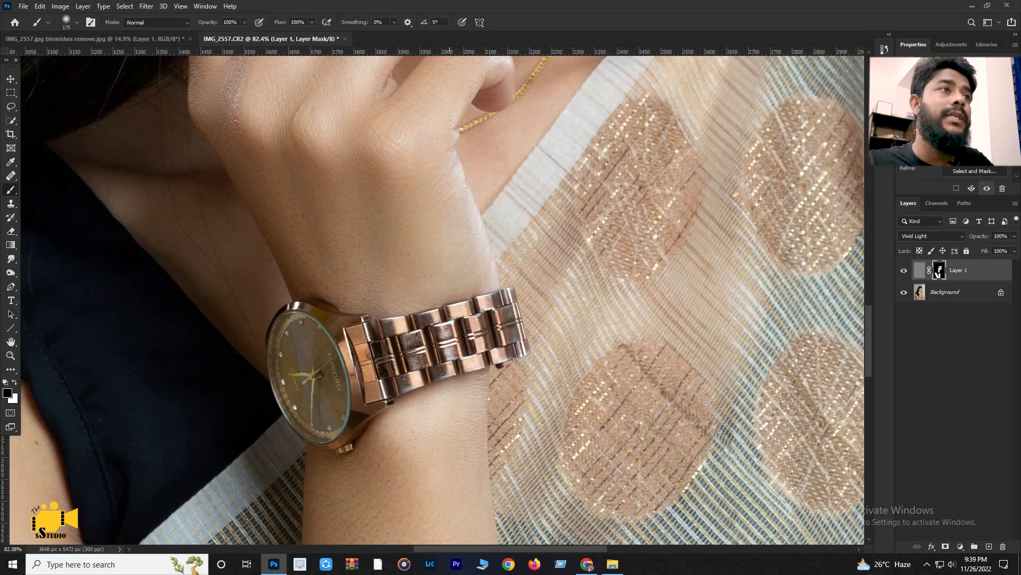
pyautogui.scroll(-8, 365, 385)
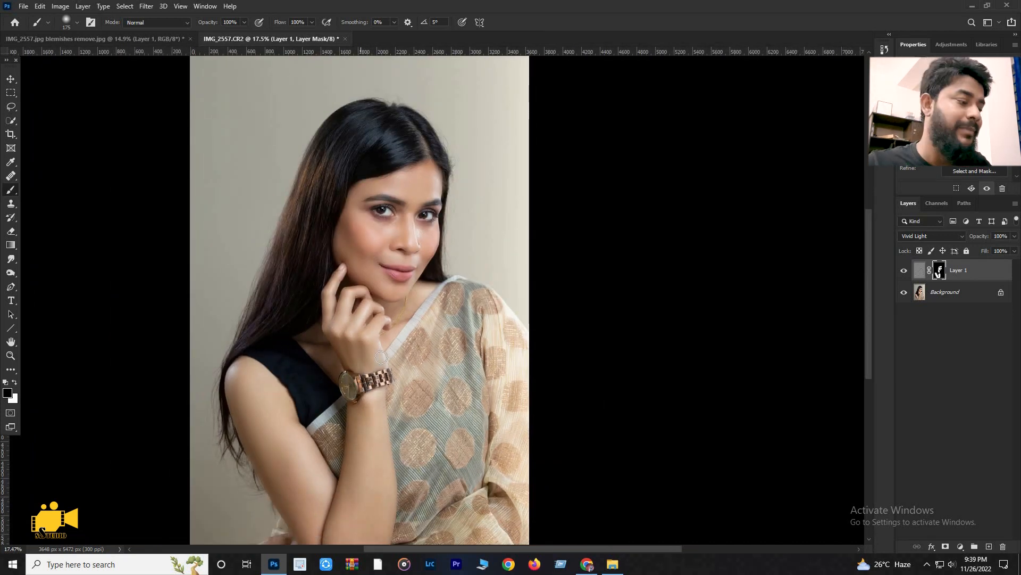
# Step: Compare the face before and after smoothing by toggling the visibility of Layer 1, leaving the layer shown
pyautogui.scroll(3, 364, 301)
pyautogui.scroll(3, 394, 250)
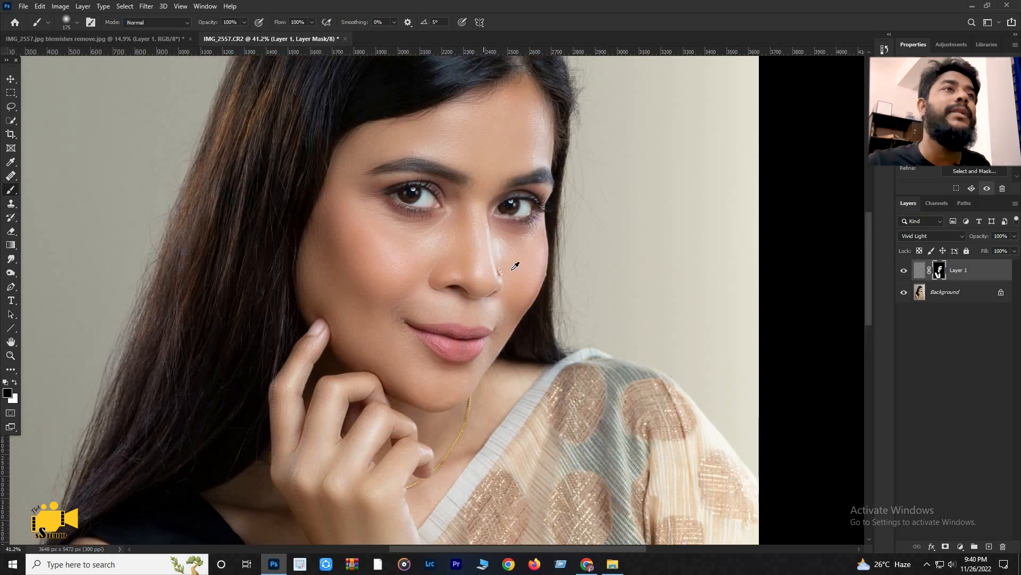
pyautogui.scroll(2, 506, 271)
pyautogui.scroll(-3, 468, 287)
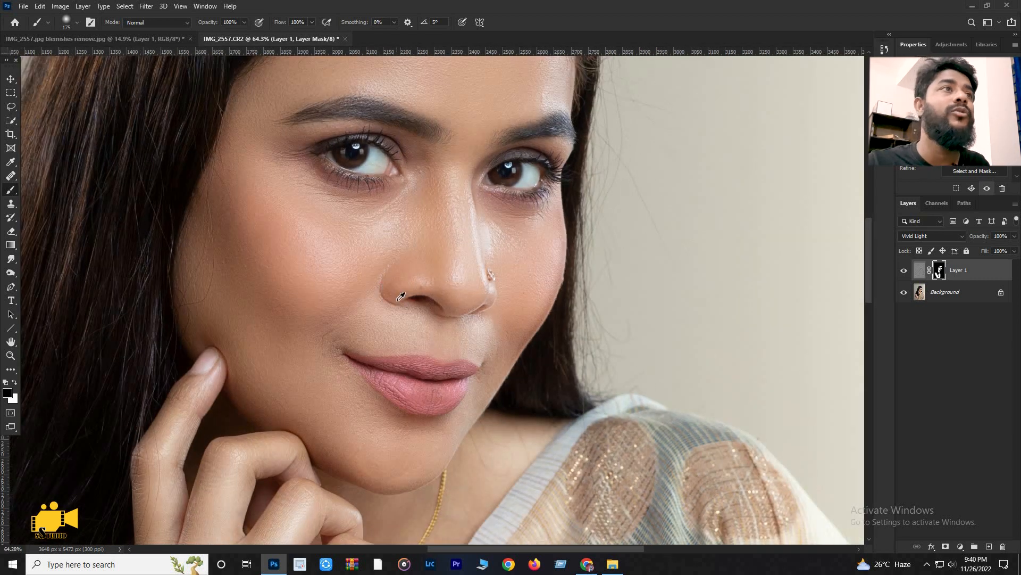
pyautogui.scroll(-2, 425, 301)
pyautogui.scroll(2, 428, 304)
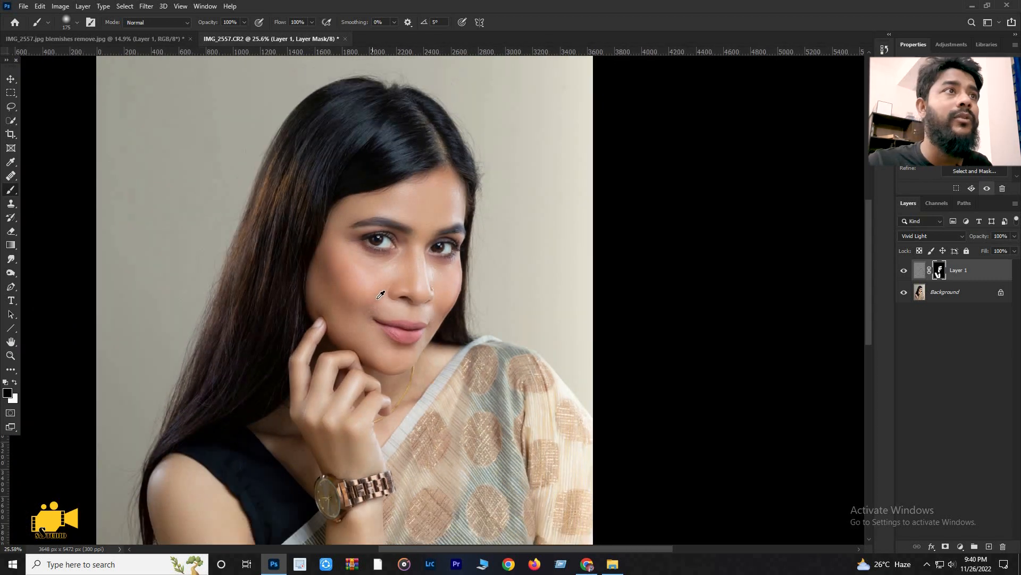
pyautogui.click(903, 271)
pyautogui.scroll(2, 222, 301)
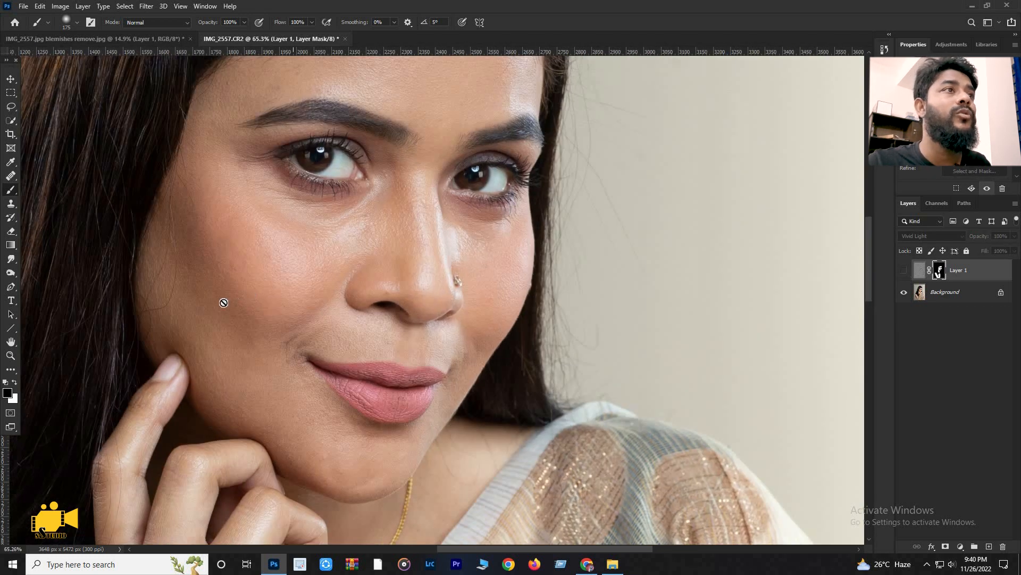
pyautogui.click(902, 272)
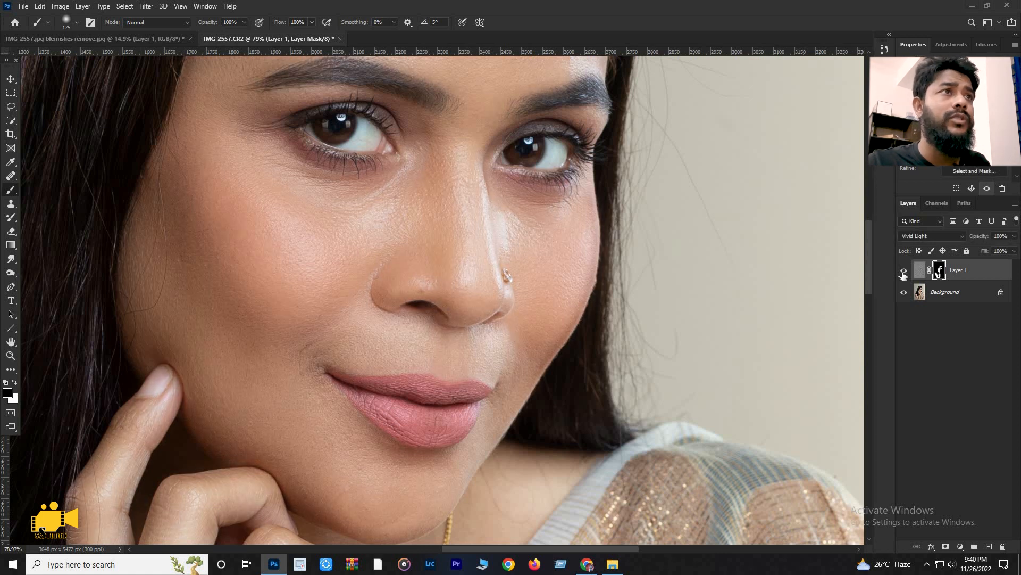
pyautogui.click(902, 272)
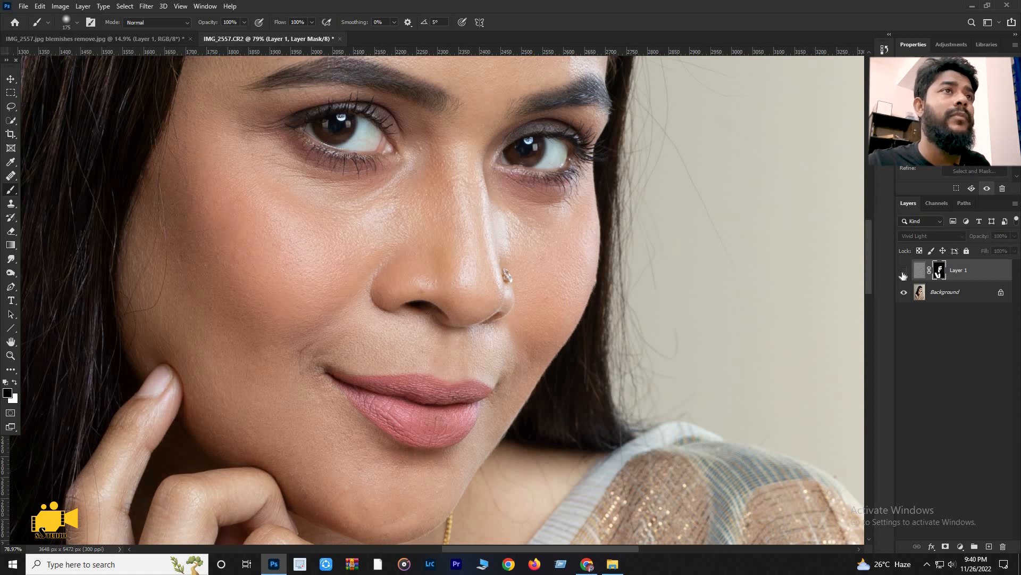
pyautogui.click(903, 272)
pyautogui.scroll(-6, 553, 304)
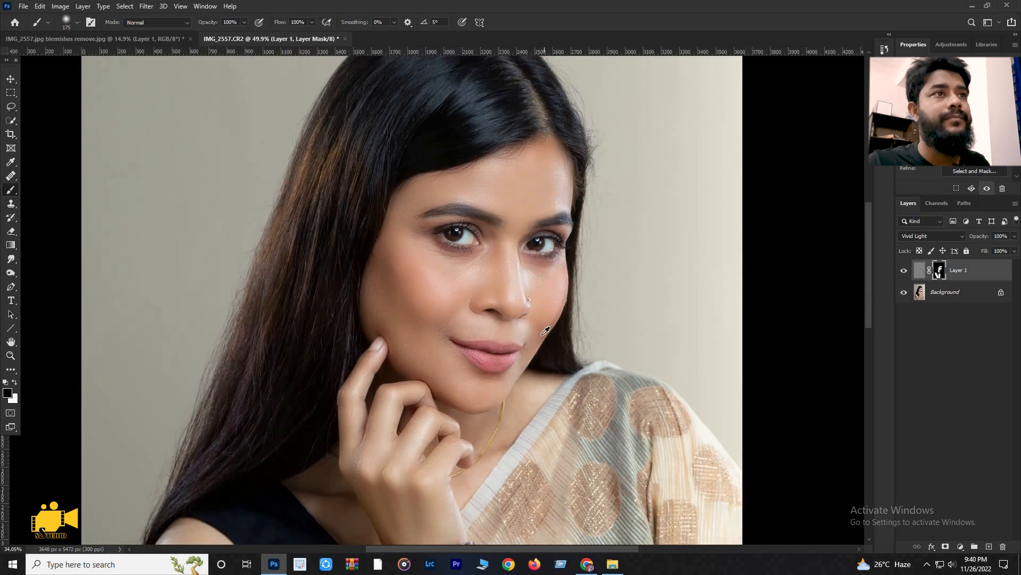